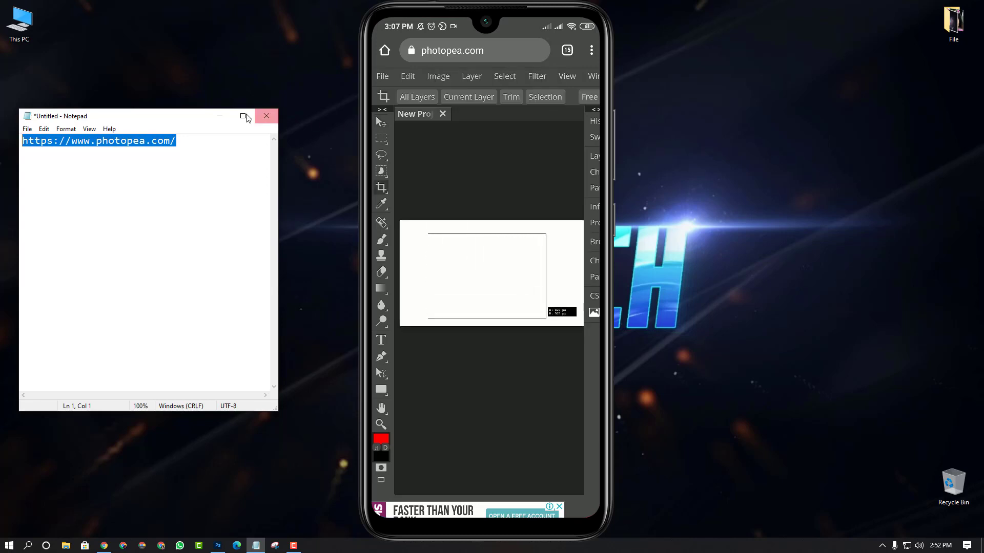
- Minimize the Notepad window and switch to Photopea in the Chrome browser
{"action": "left_click", "coordinate": [220, 116]}
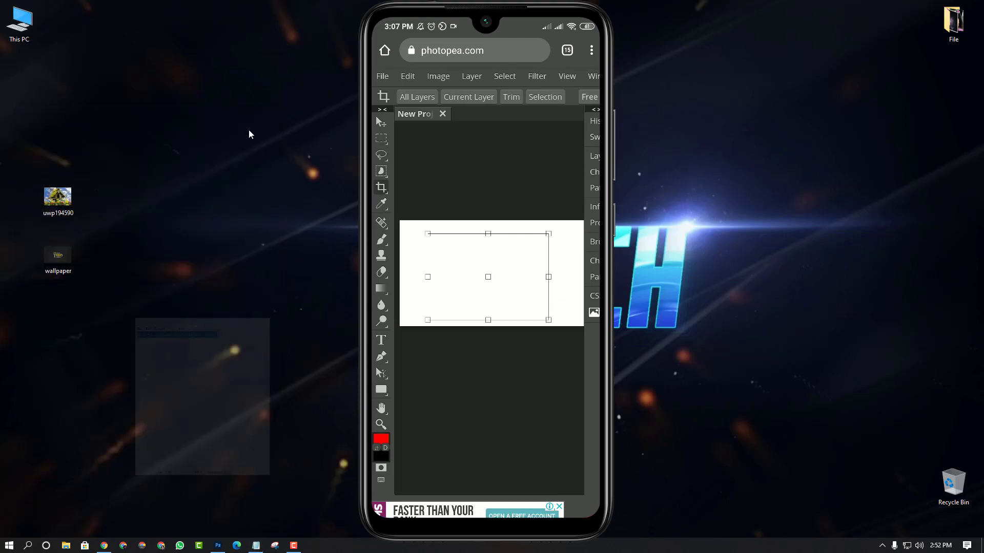
{"action": "left_click", "coordinate": [104, 545]}
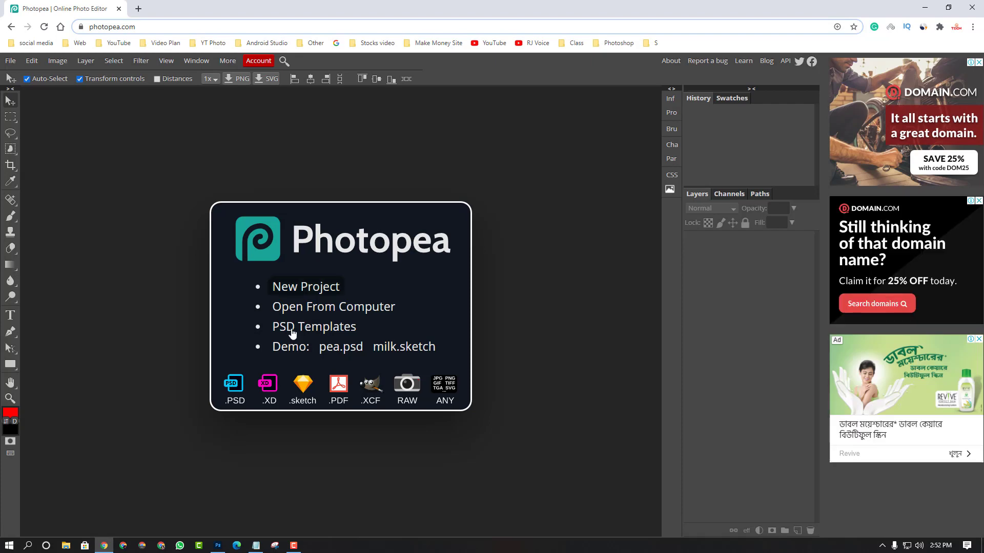
- Switch to Photoshop and start a new document with the recent 1280 x 720 px @ 300 ppi preset
{"action": "left_click", "coordinate": [218, 546]}
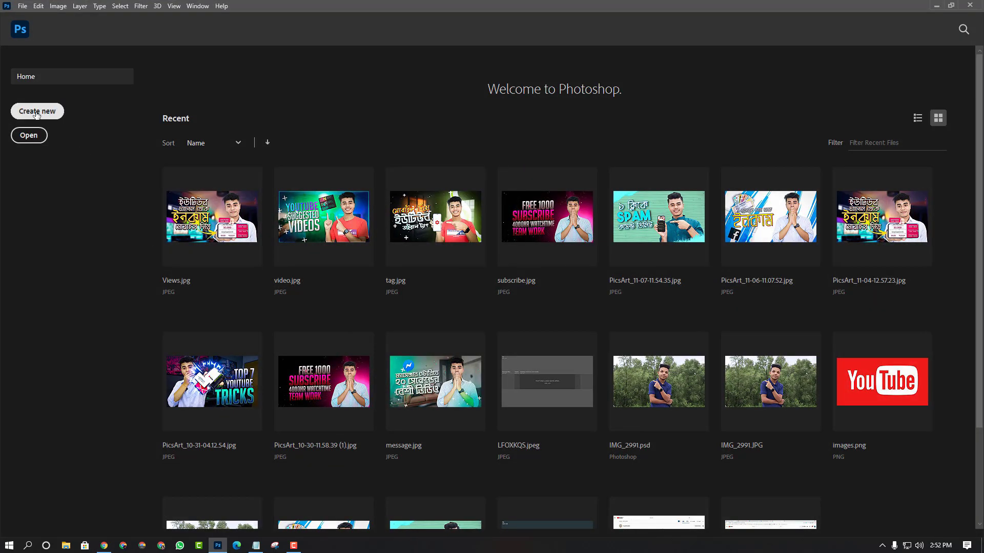
{"action": "left_click", "coordinate": [36, 112]}
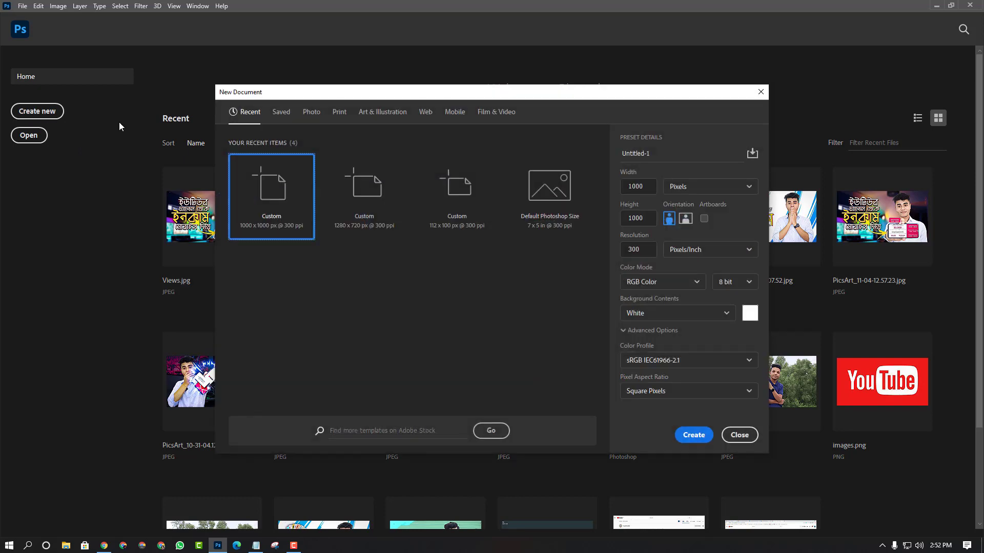
{"action": "left_click", "coordinate": [367, 208]}
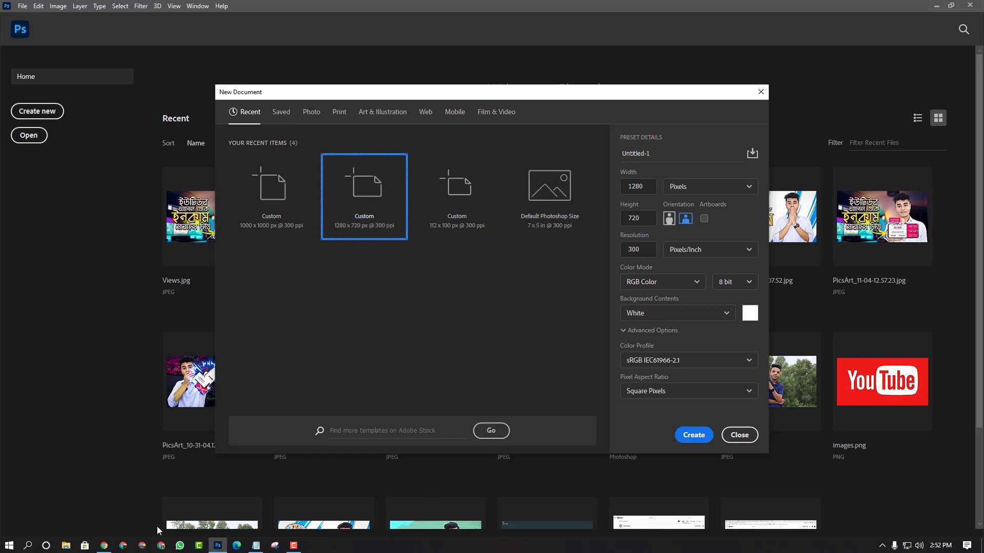
- Switch to Photopea and create a new 1280 x 720 px project with a white background
{"action": "left_click", "coordinate": [105, 546]}
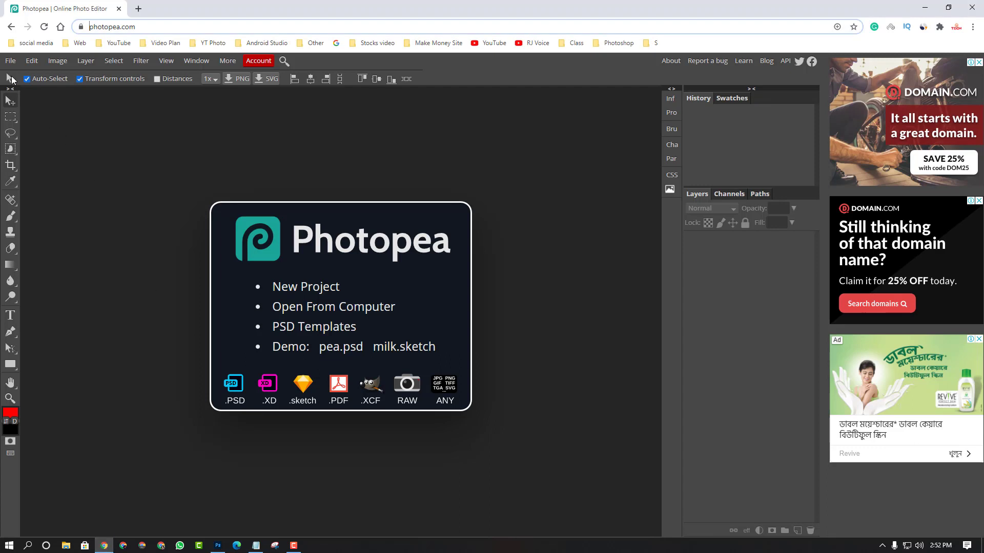
{"action": "left_click", "coordinate": [4, 62]}
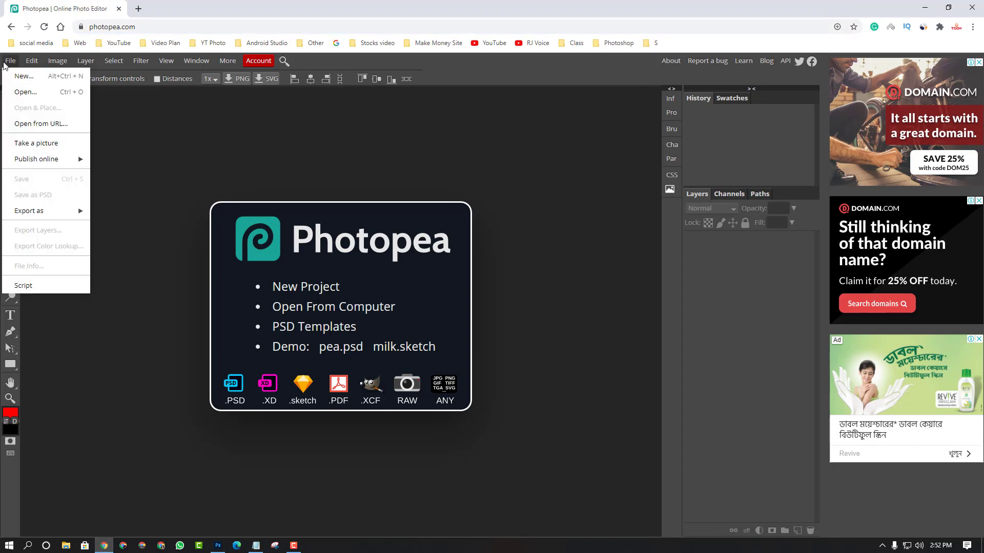
{"action": "left_click", "coordinate": [24, 78]}
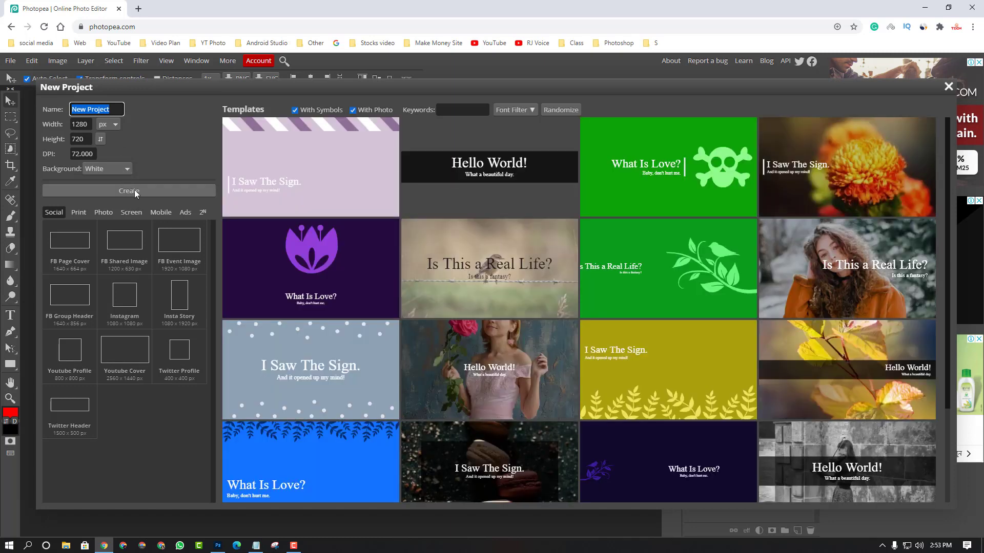
{"action": "left_click", "coordinate": [135, 192]}
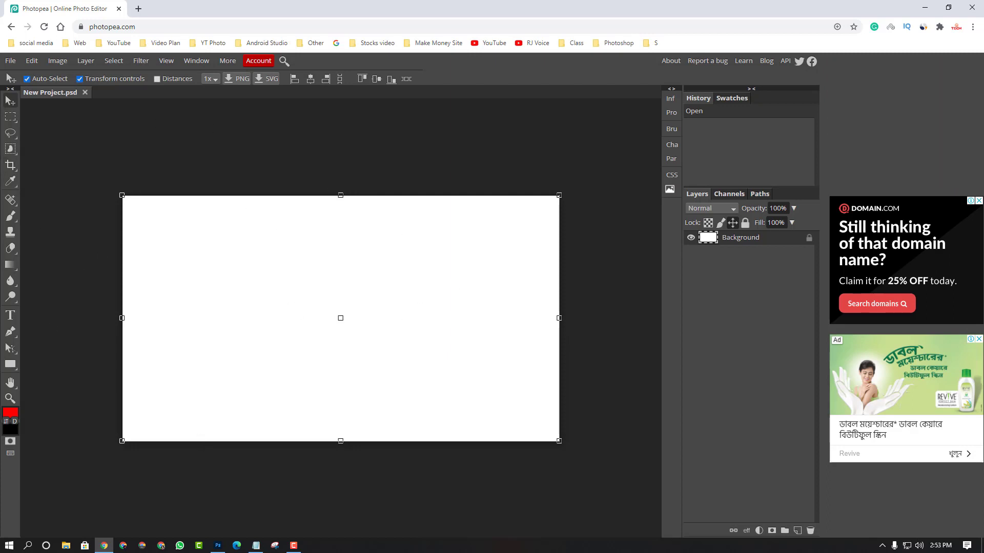
- Switch back to Photoshop and create the 1280 x 720 px document with the chosen settings
{"action": "left_click", "coordinate": [219, 546]}
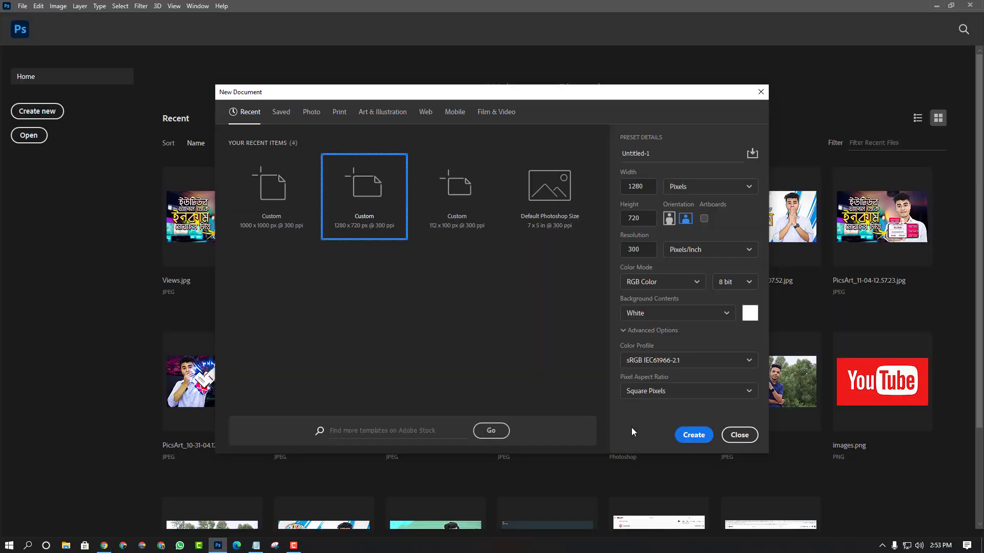
{"action": "left_click", "coordinate": [694, 435]}
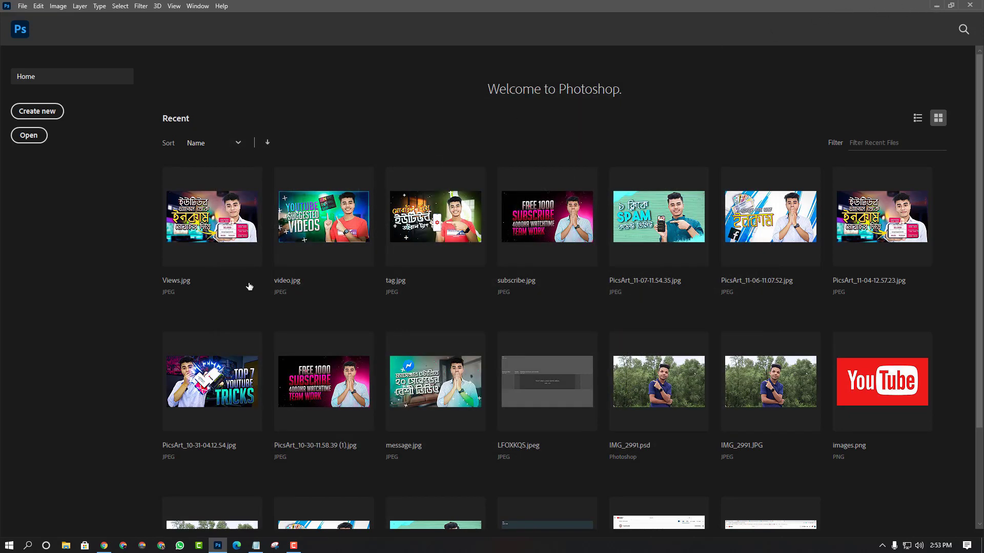
- Compare the blank-document workspaces of Photopea and Photoshop, ending in Photopea with Photoshop minimized
{"action": "left_click", "coordinate": [104, 546]}
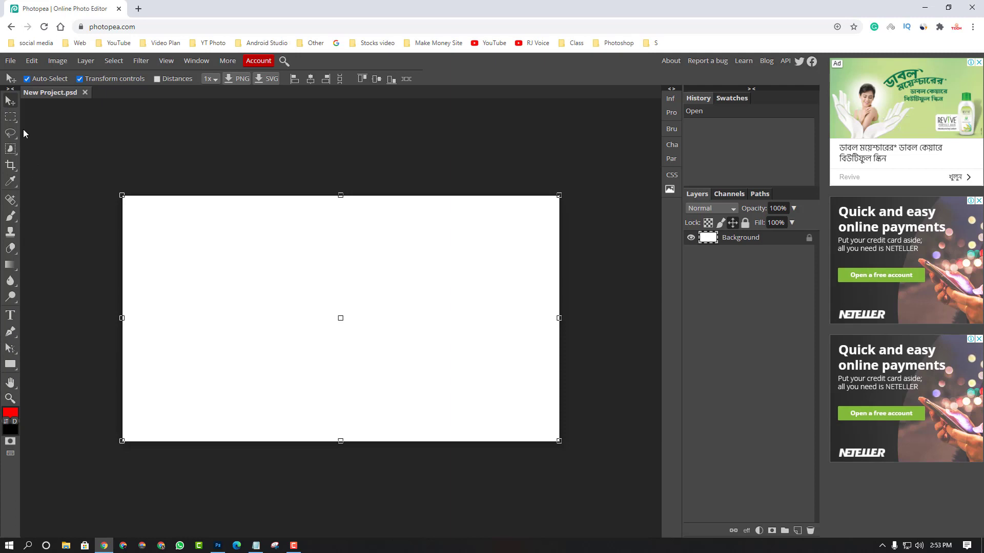
{"action": "left_click", "coordinate": [218, 547]}
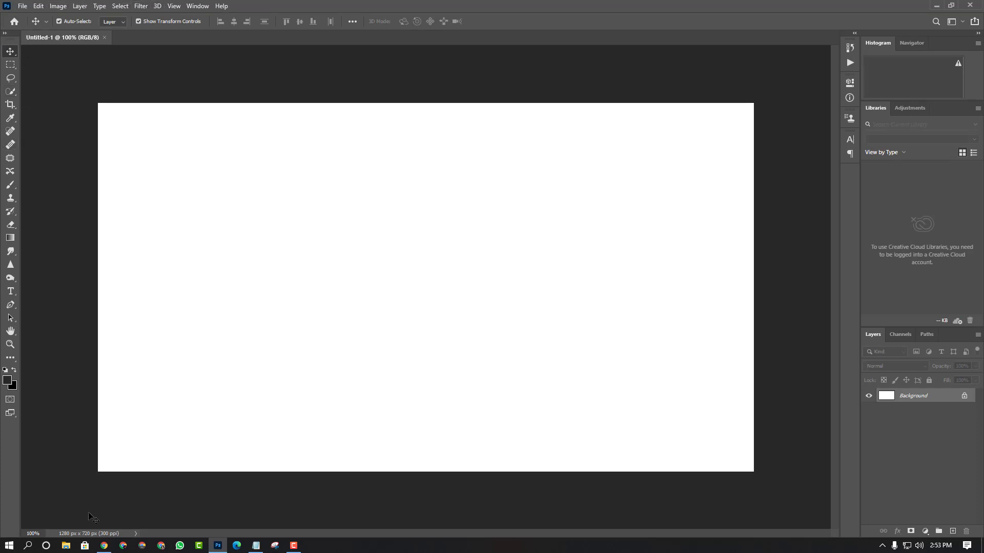
{"action": "left_click", "coordinate": [104, 545]}
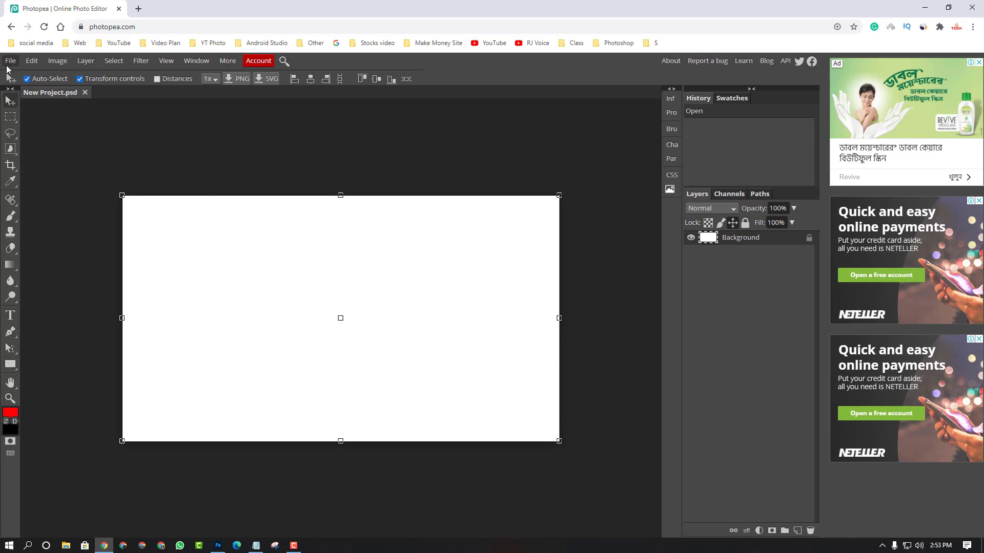
{"action": "left_click", "coordinate": [217, 545]}
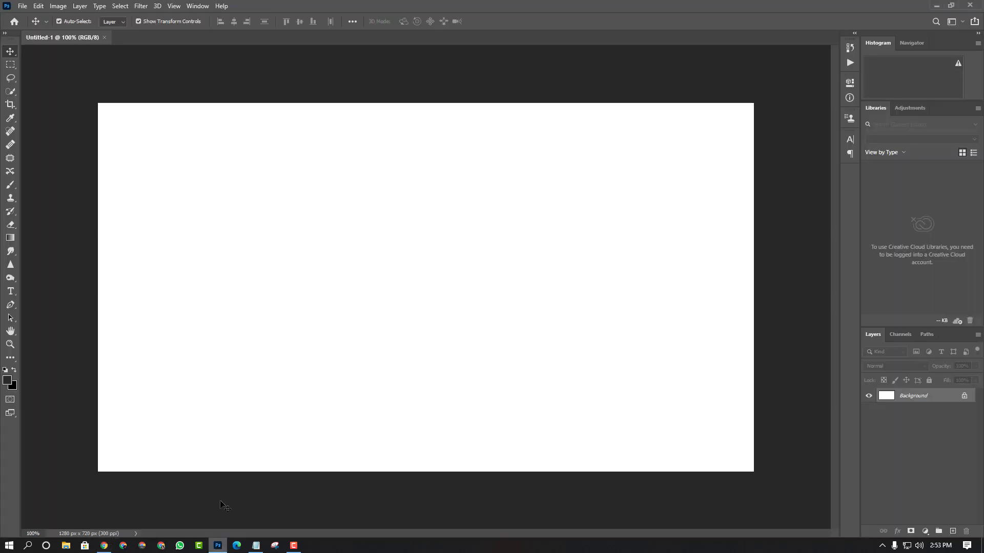
{"action": "left_click", "coordinate": [935, 6]}
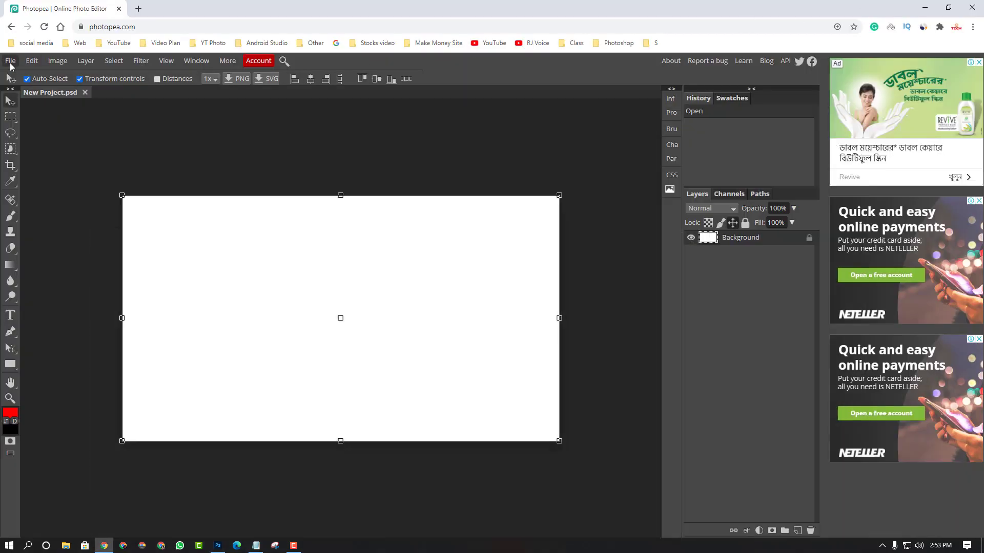
- Open the image uwp194590 from the Desktop folder in Photopea
{"action": "left_click", "coordinate": [11, 64]}
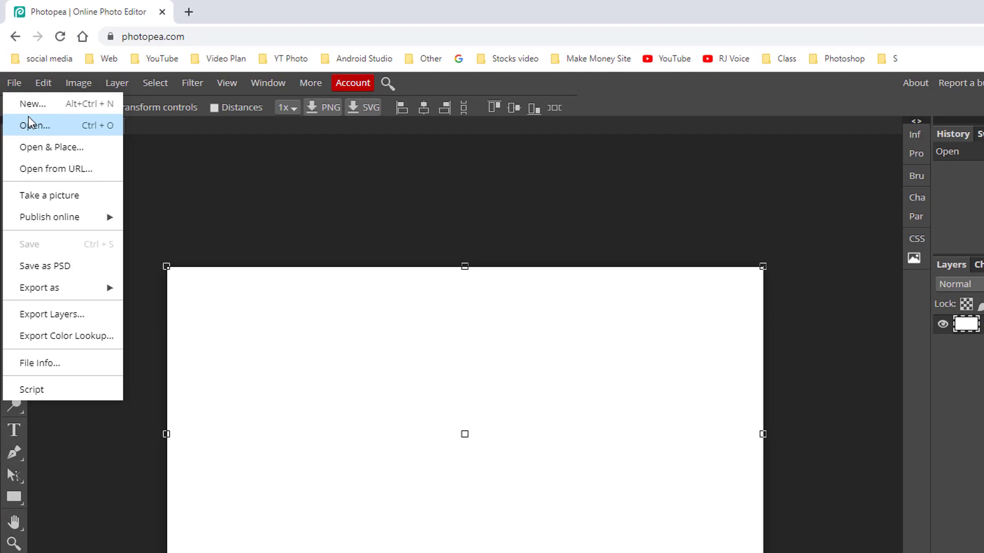
{"action": "left_click", "coordinate": [21, 85]}
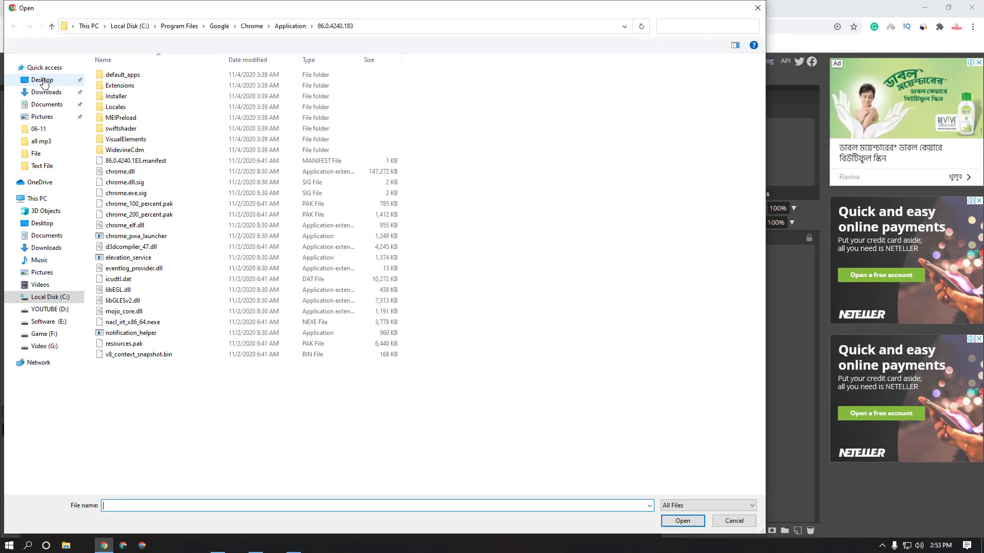
{"action": "left_click", "coordinate": [44, 82]}
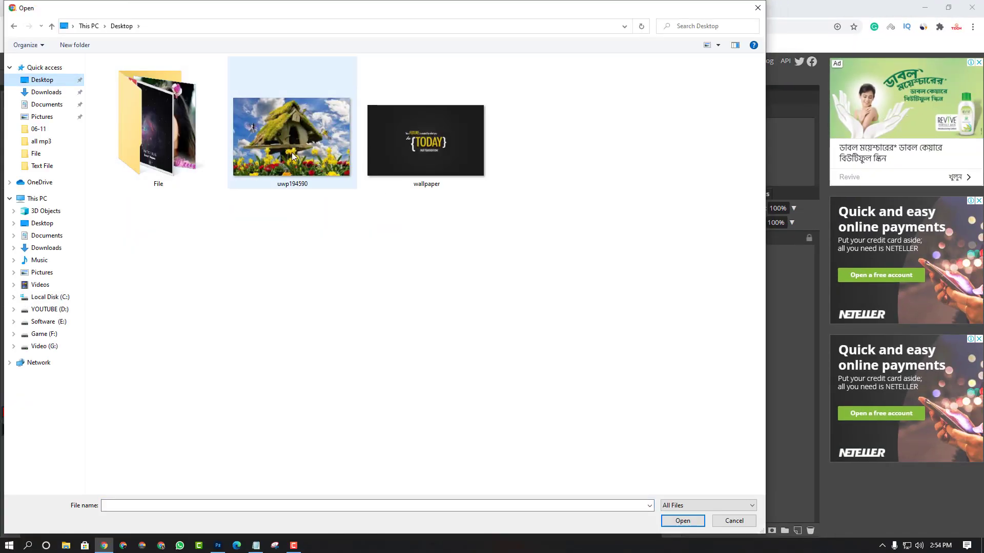
{"action": "left_click", "coordinate": [310, 154]}
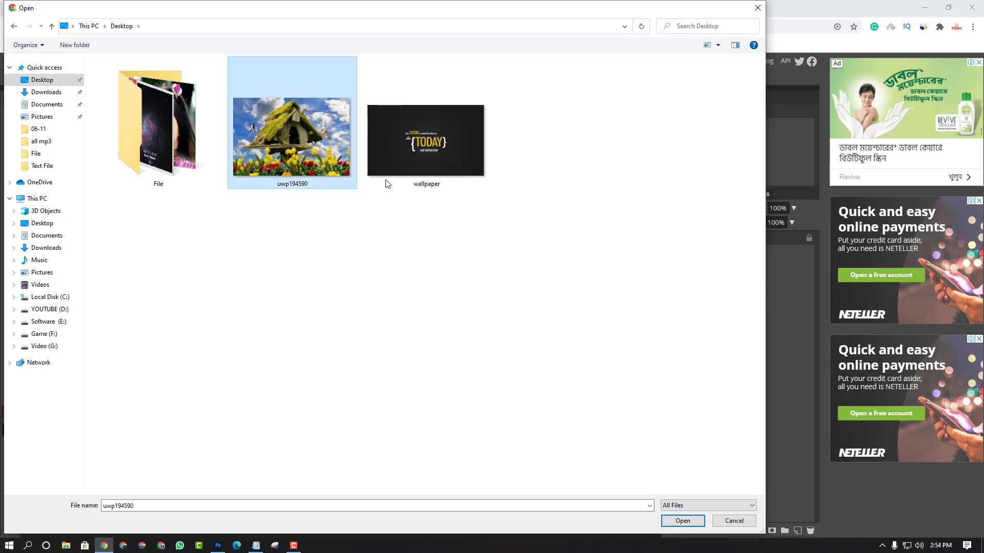
{"action": "left_click", "coordinate": [682, 521]}
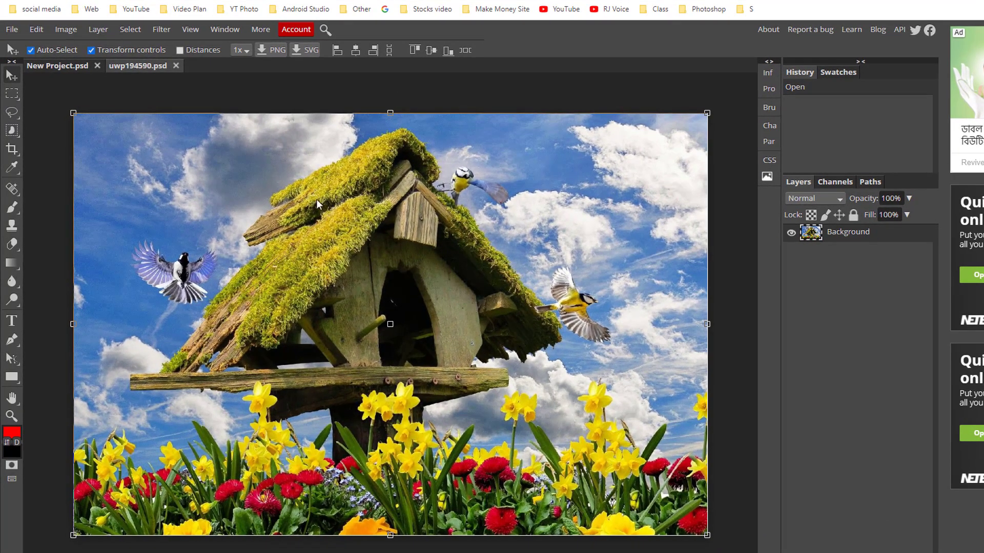
- Crop the birdhouse image with the Crop tool, trimming both sides and a strip of flowers along its lower edge
{"action": "left_click", "coordinate": [12, 150]}
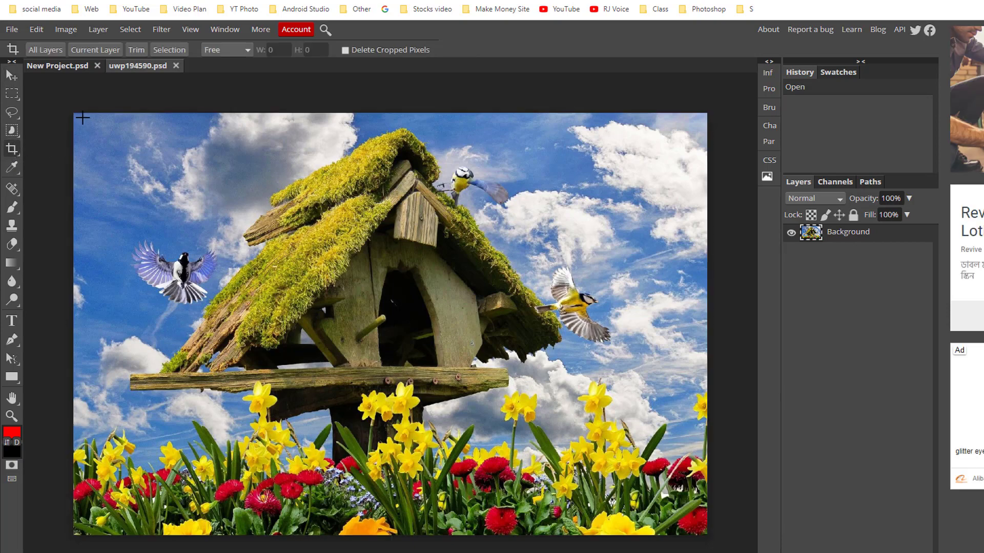
{"action": "left_click_drag", "start_coordinate": [141, 115], "coordinate": [644, 513]}
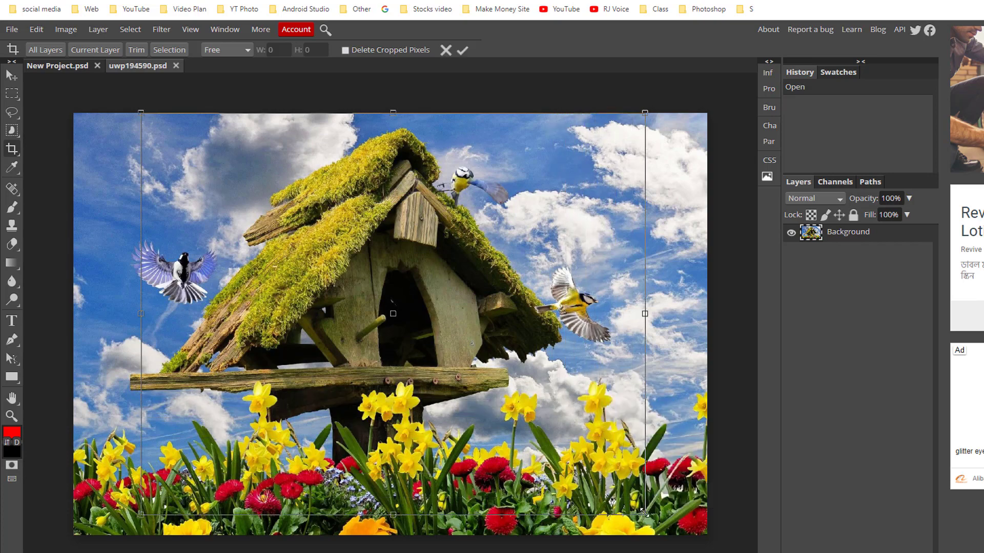
{"action": "left_click", "coordinate": [462, 51]}
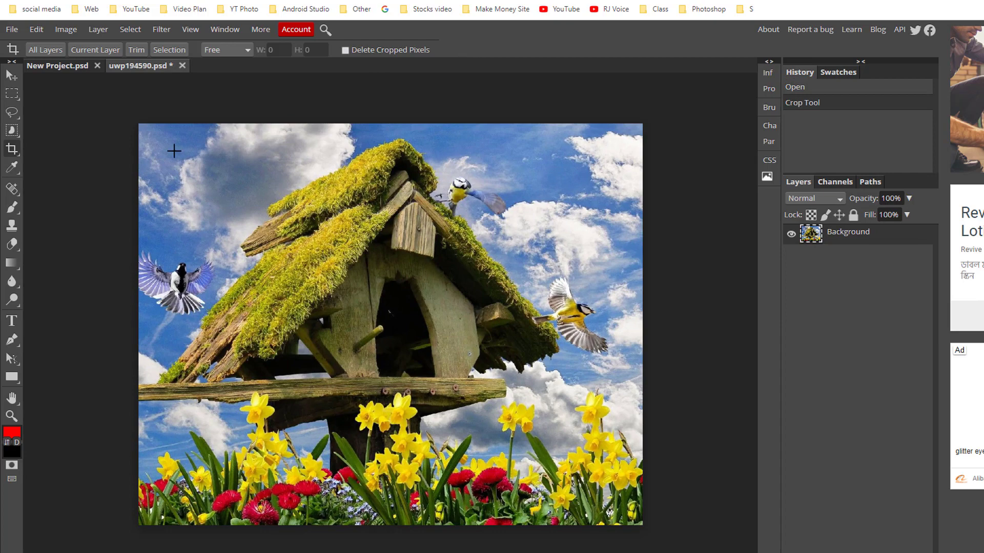
- Sample a grayish blue from the sky near the image's upper-left area as the foreground color with the Eyedropper
{"action": "right_click", "coordinate": [12, 167]}
{"action": "left_click", "coordinate": [57, 167]}
{"action": "left_click_drag", "start_coordinate": [217, 172], "coordinate": [234, 180]}
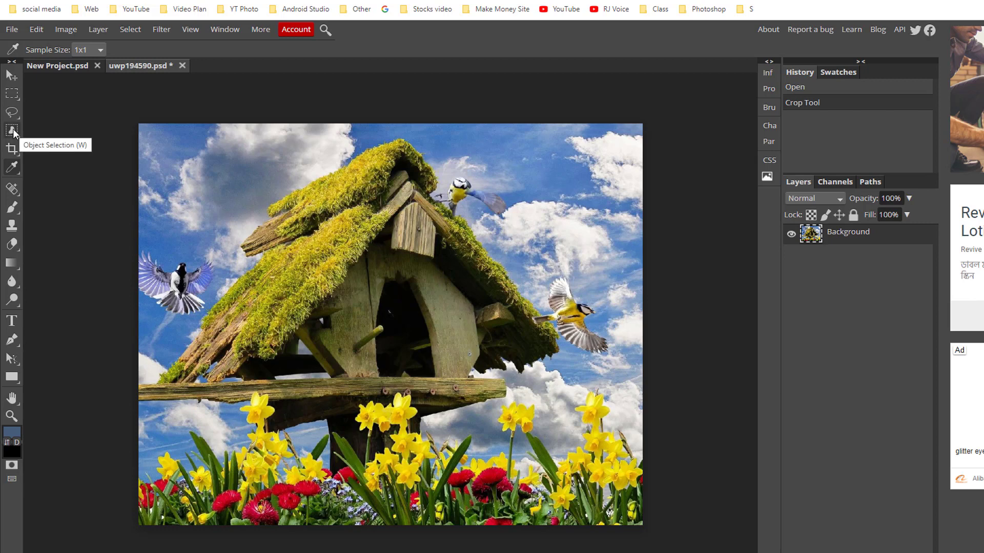
- Retouch the sky in the image's upper-left area with the Spot Healing Brush Tool
{"action": "left_click", "coordinate": [15, 192]}
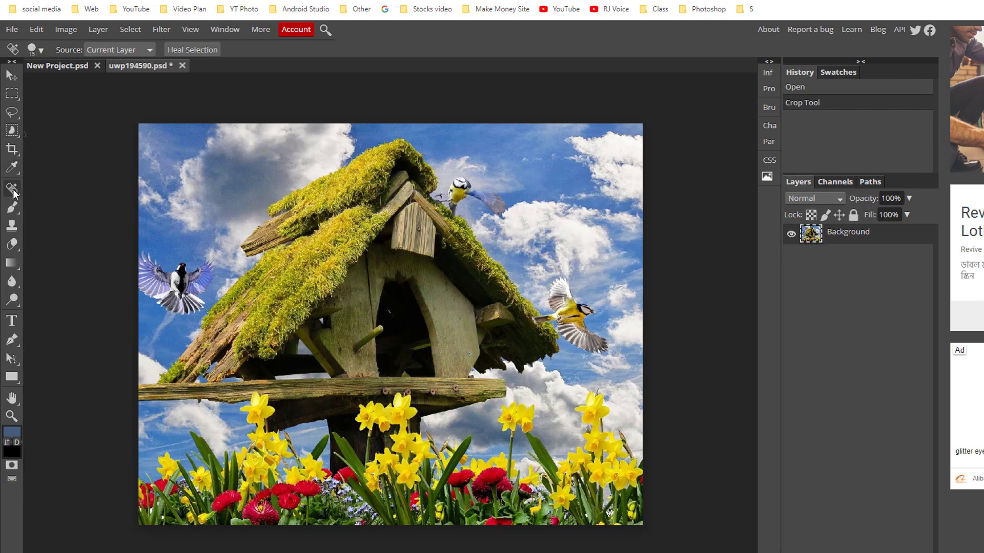
{"action": "left_click", "coordinate": [14, 191]}
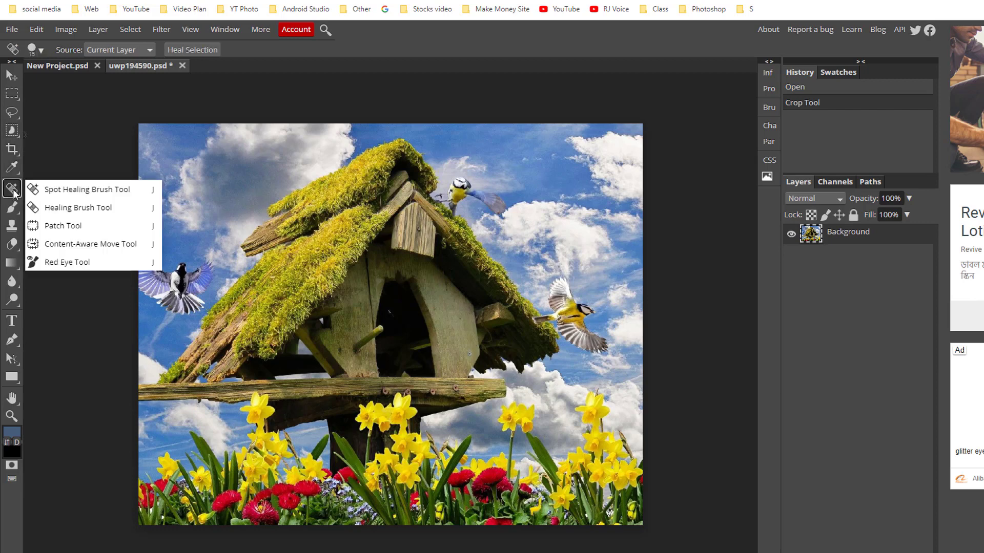
{"action": "left_click", "coordinate": [77, 190]}
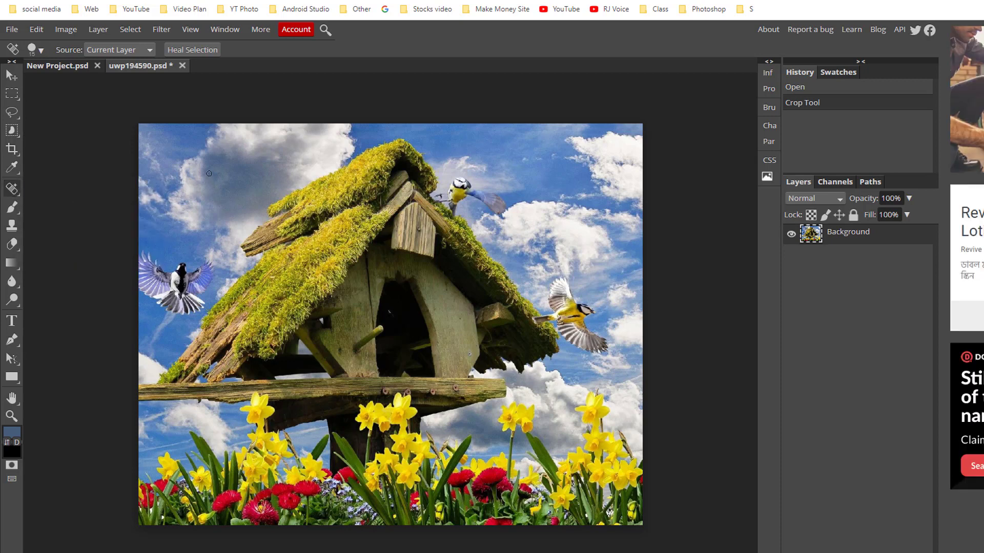
{"action": "mouse_move", "coordinate": [208, 187]}
{"action": "left_mouse_down"}
{"action": "mouse_move", "coordinate": [201, 162]}
{"action": "mouse_move", "coordinate": [217, 199]}
{"action": "mouse_move", "coordinate": [200, 166]}
{"action": "mouse_move", "coordinate": [201, 197]}
{"action": "mouse_move", "coordinate": [178, 143]}
{"action": "mouse_move", "coordinate": [171, 167]}
{"action": "mouse_move", "coordinate": [167, 142]}
{"action": "mouse_move", "coordinate": [154, 170]}
{"action": "left_mouse_up"}
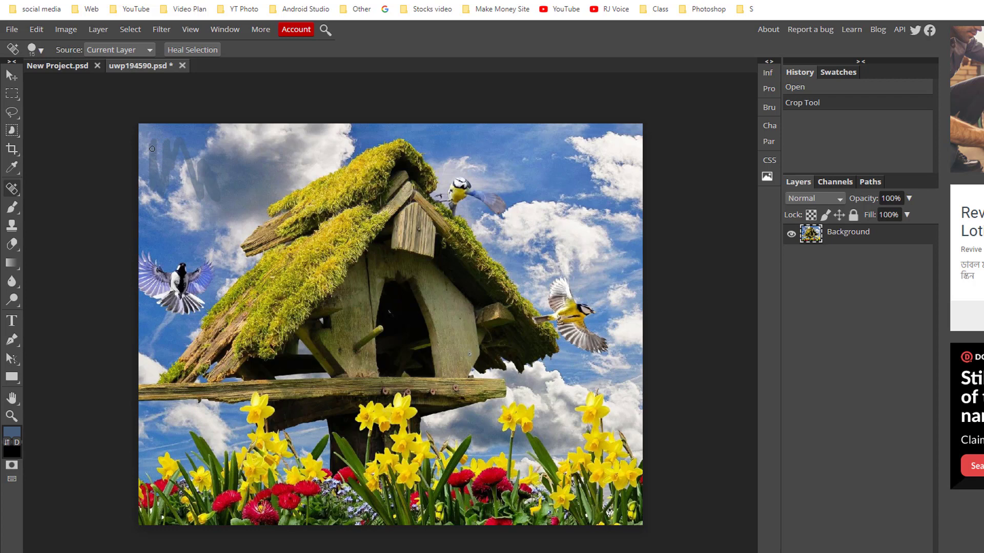
{"action": "left_click_drag", "start_coordinate": [152, 149], "coordinate": [149, 154]}
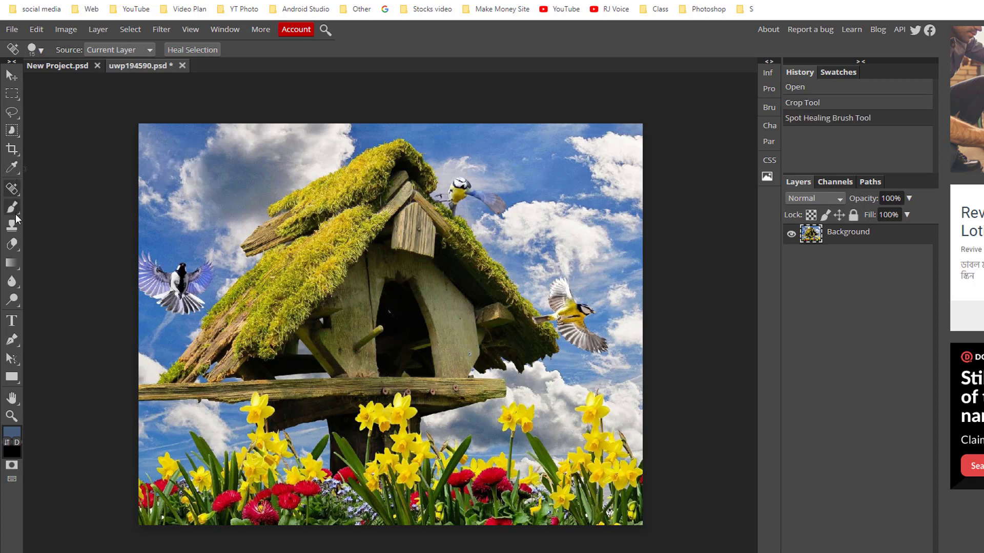
- Erase a few strokes of sky above the left bird with the Eraser Tool
{"action": "left_click", "coordinate": [14, 243]}
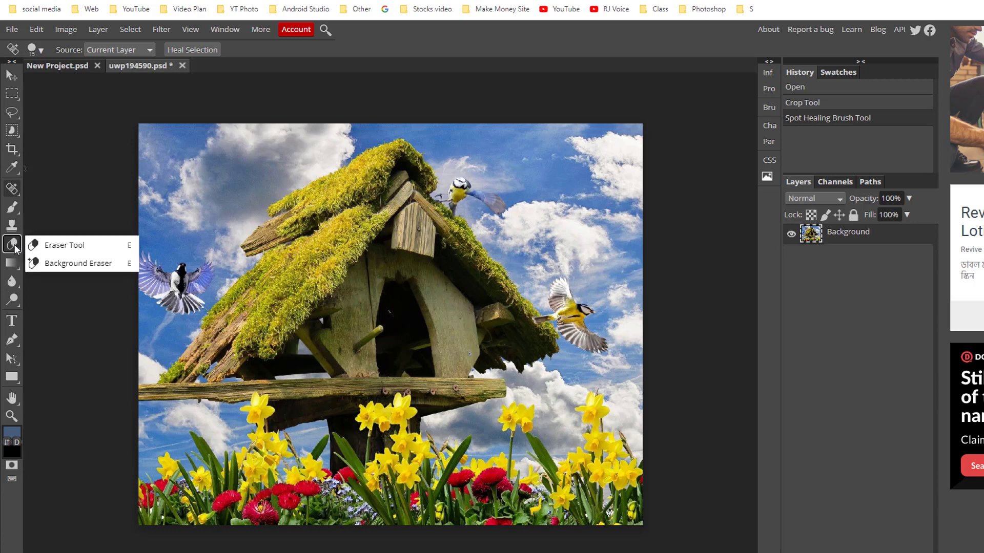
{"action": "left_click", "coordinate": [41, 245]}
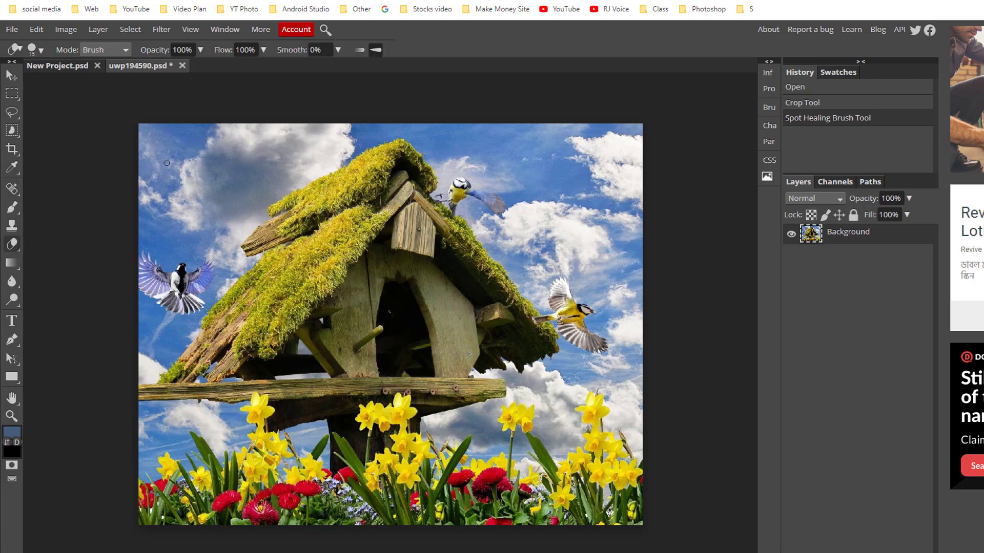
{"action": "left_click_drag", "start_coordinate": [167, 163], "coordinate": [181, 191]}
{"action": "mouse_move", "coordinate": [208, 147]}
{"action": "left_mouse_down"}
{"action": "mouse_move", "coordinate": [181, 190]}
{"action": "mouse_move", "coordinate": [205, 147]}
{"action": "left_mouse_up"}
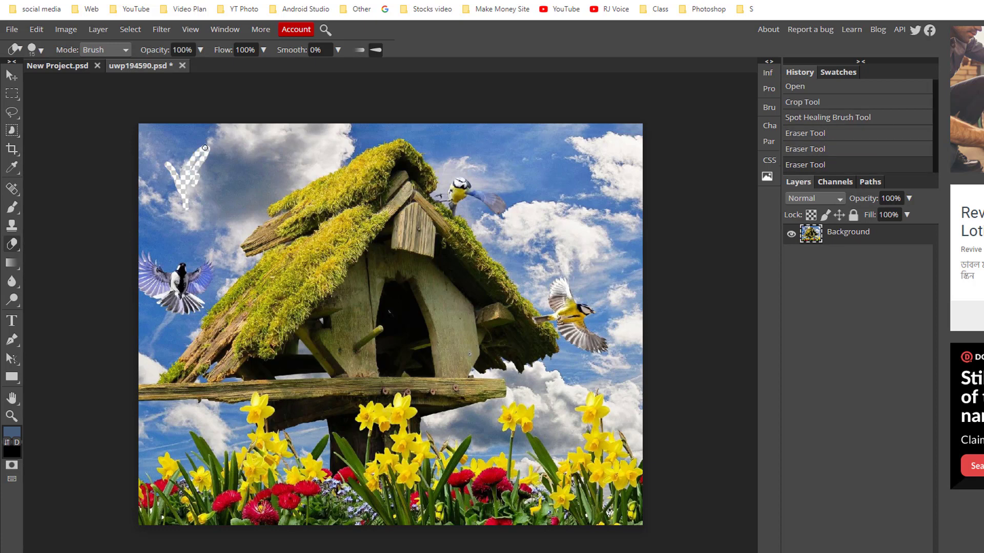
- Set the eraser brush size to 477 px
{"action": "left_click", "coordinate": [41, 51]}
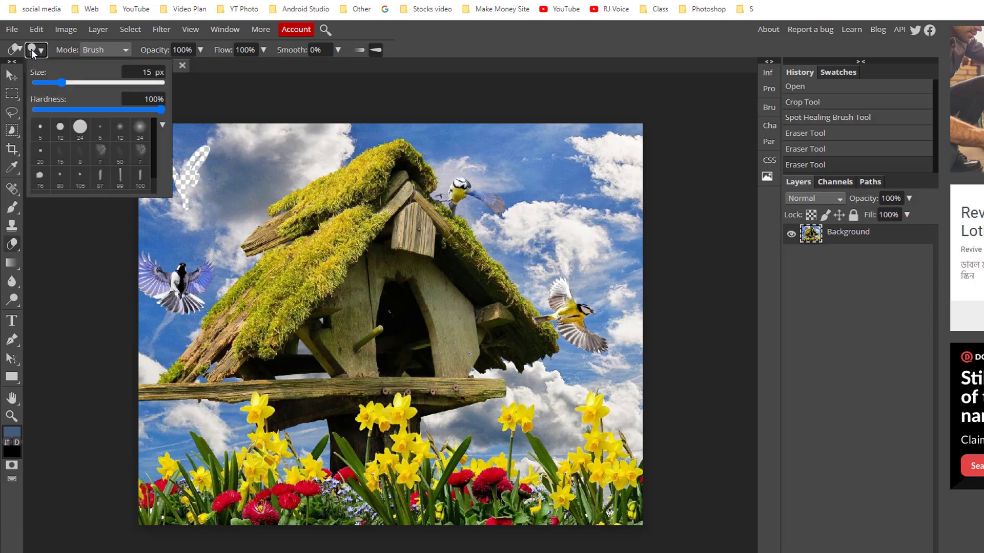
{"action": "left_click_drag", "start_coordinate": [70, 85], "coordinate": [132, 85]}
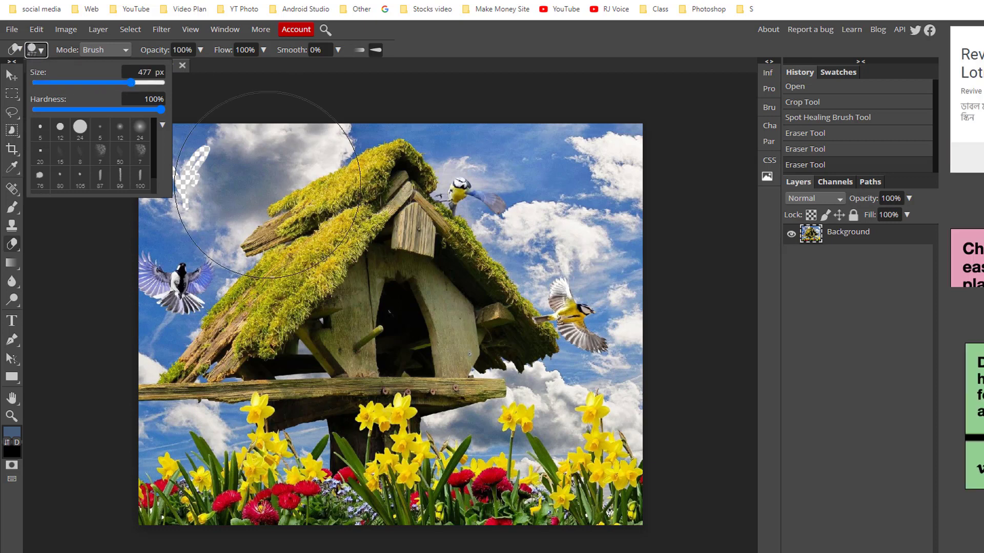
- Erase the image's upper-left area, including the left bird and the adjoining part of the roof, with the Eraser Tool
{"action": "left_click", "coordinate": [282, 209]}
{"action": "mouse_move", "coordinate": [270, 234]}
{"action": "left_mouse_down"}
{"action": "mouse_move", "coordinate": [215, 284]}
{"action": "mouse_move", "coordinate": [187, 277]}
{"action": "mouse_move", "coordinate": [175, 132]}
{"action": "mouse_move", "coordinate": [171, 143]}
{"action": "left_mouse_up"}
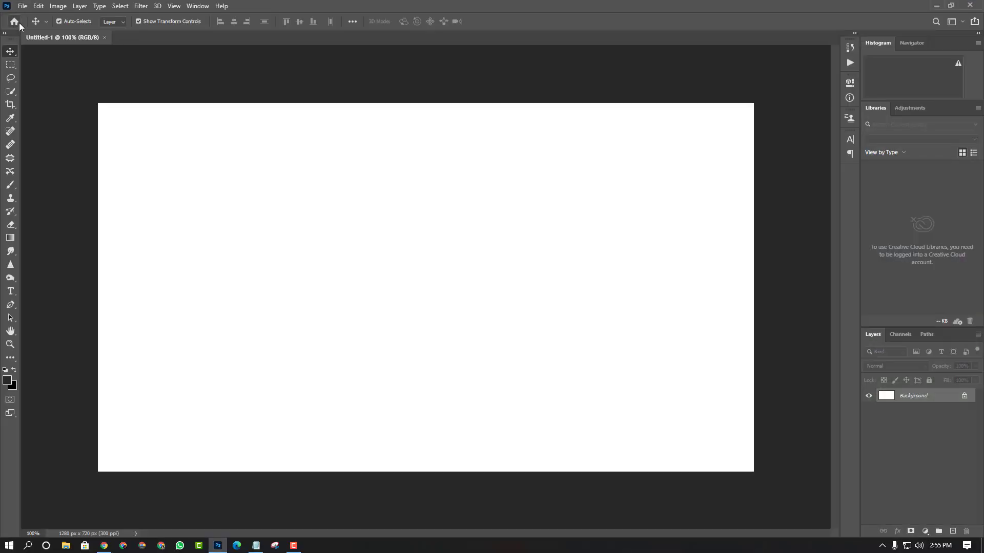
- Switch to Photoshop and open the image uwp194590 from the Desktop
{"action": "left_click", "coordinate": [21, 7]}
{"action": "left_click", "coordinate": [35, 28]}
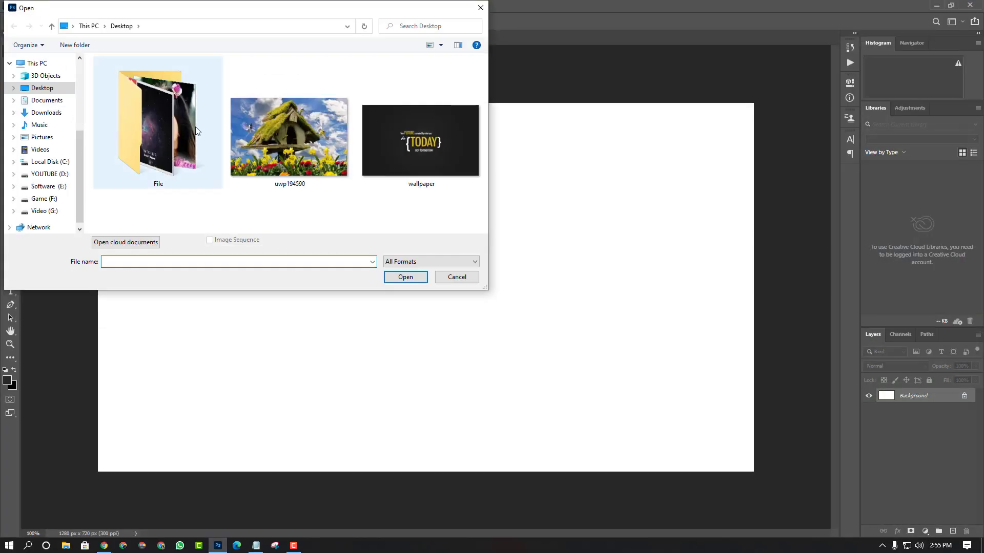
{"action": "double_click", "coordinate": [280, 126]}
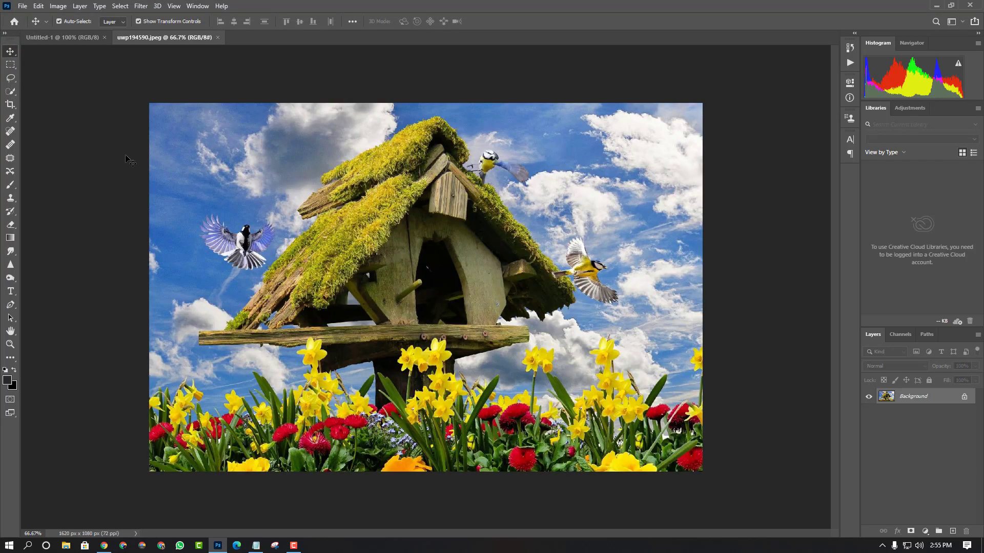
- Try to retouch the sky in the image's upper-left area with the Healing Brush Tool
{"action": "left_click", "coordinate": [12, 147]}
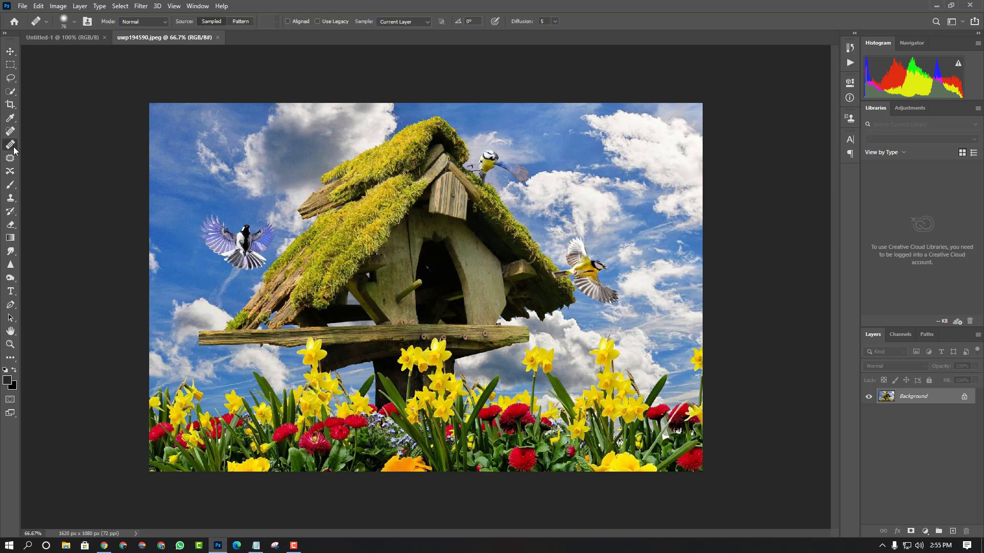
{"action": "left_click", "coordinate": [210, 136]}
{"action": "key", "text": "Return"}
- Convert the locked Background into a regular layer named Layer 0 and erase the image's left half with the Eraser Tool
{"action": "double_click", "coordinate": [937, 398]}
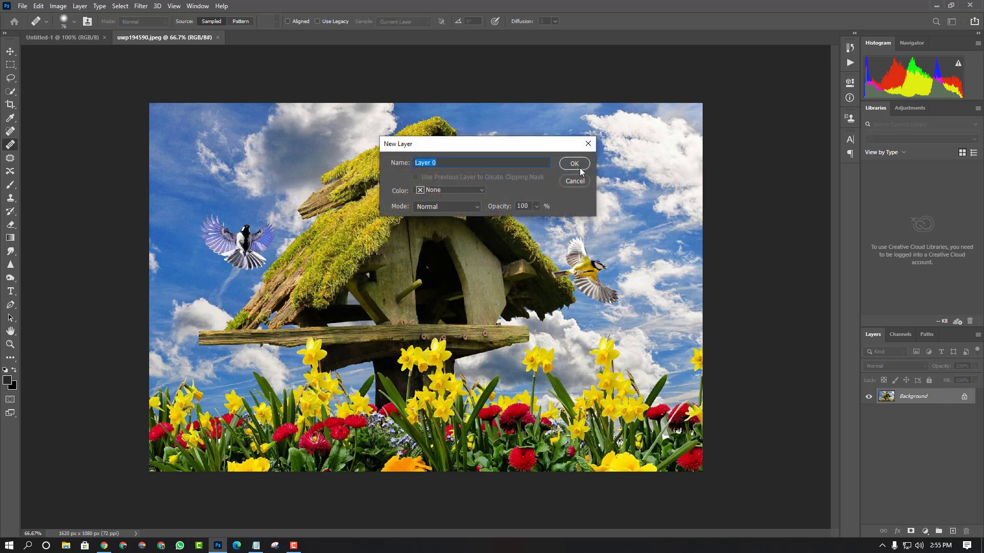
{"action": "left_click", "coordinate": [578, 165]}
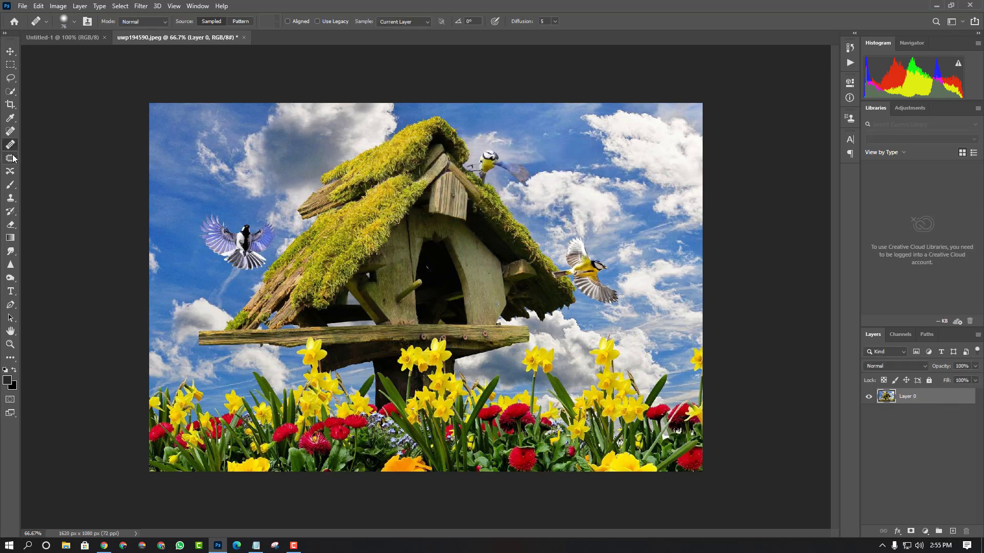
{"action": "left_click", "coordinate": [10, 224]}
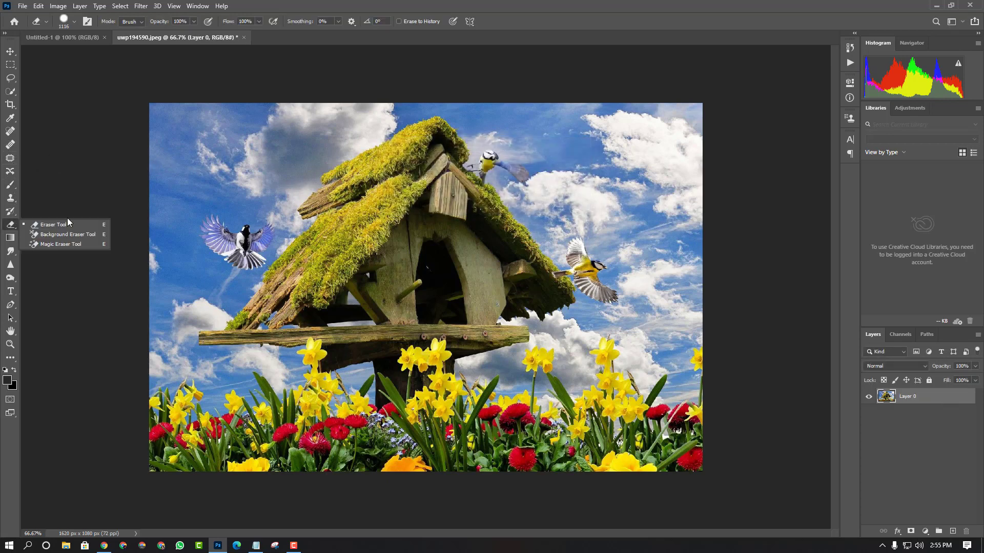
{"action": "left_click", "coordinate": [54, 228]}
{"action": "mouse_move", "coordinate": [210, 198]}
{"action": "left_mouse_down"}
{"action": "mouse_move", "coordinate": [264, 252]}
{"action": "mouse_move", "coordinate": [257, 226]}
{"action": "mouse_move", "coordinate": [196, 239]}
{"action": "mouse_move", "coordinate": [207, 340]}
{"action": "left_mouse_up"}
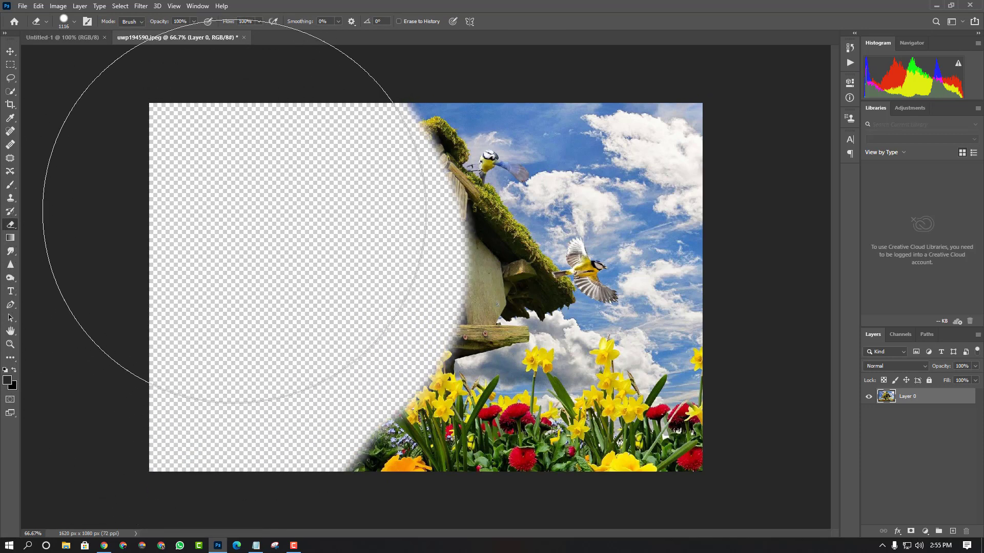
{"action": "left_click_drag", "start_coordinate": [237, 194], "coordinate": [285, 131]}
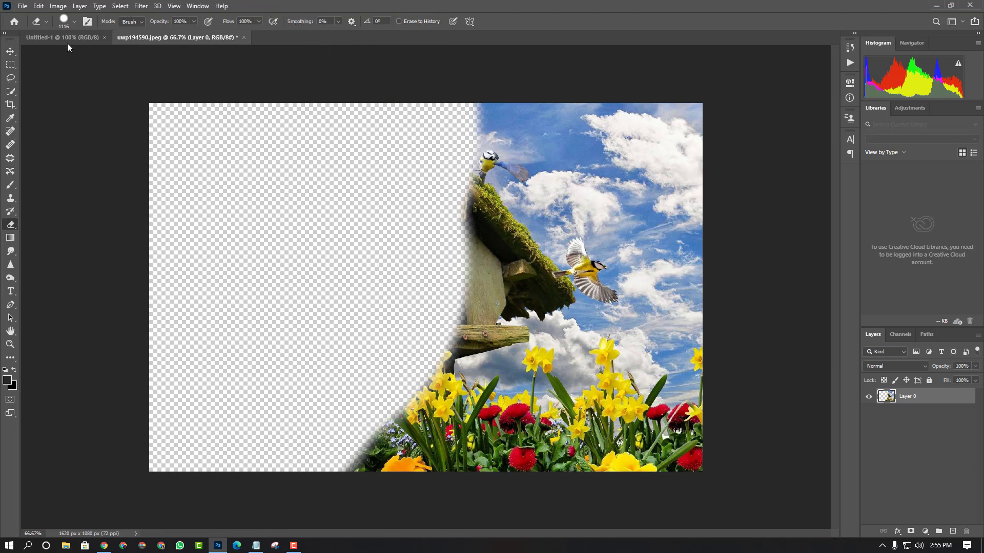
- Reduce the eraser brush size to 99 px and erase more sky near the top bird along the erased edge
{"action": "left_click", "coordinate": [193, 25]}
{"action": "left_click", "coordinate": [74, 22]}
{"action": "left_click_drag", "start_coordinate": [84, 52], "coordinate": [67, 52]}
{"action": "left_click", "coordinate": [375, 194]}
{"action": "mouse_move", "coordinate": [476, 121]}
{"action": "left_mouse_down"}
{"action": "mouse_move", "coordinate": [541, 98]}
{"action": "mouse_move", "coordinate": [473, 145]}
{"action": "left_mouse_up"}
- Switch to Photopea and add the text "RJ TecH" in the sky above the top bird
{"action": "left_click", "coordinate": [104, 545]}
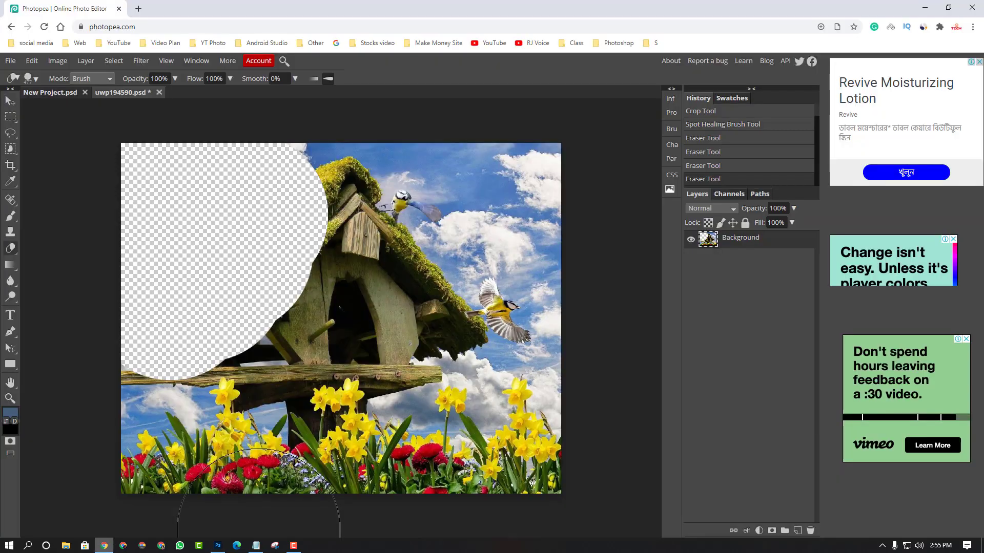
{"action": "left_click", "coordinate": [10, 316]}
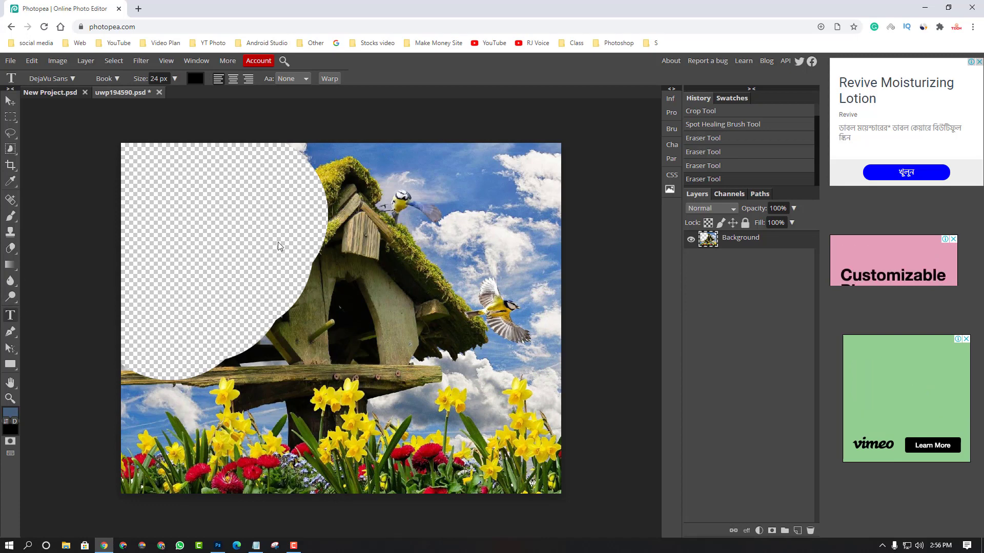
{"action": "left_click", "coordinate": [388, 170]}
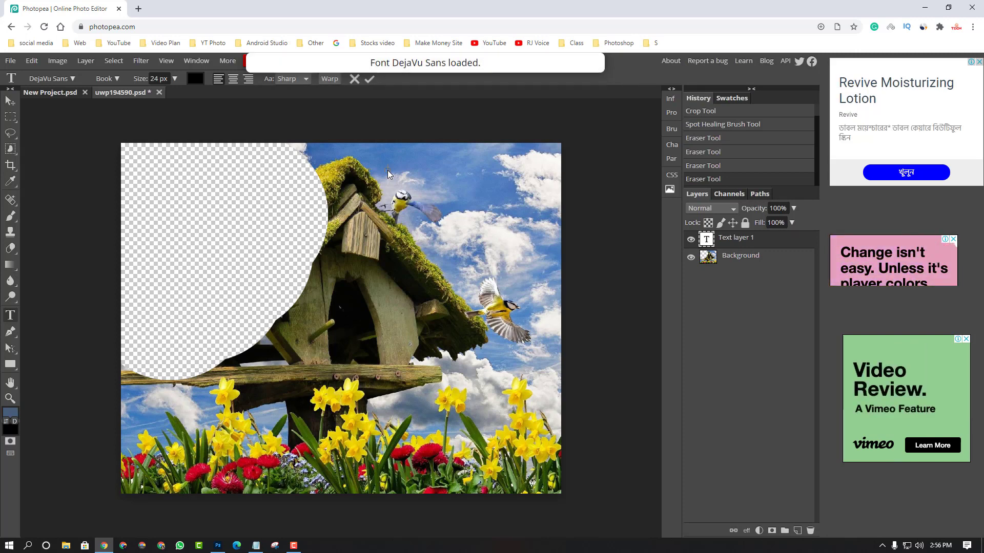
{"action": "type", "text": "RJ"}
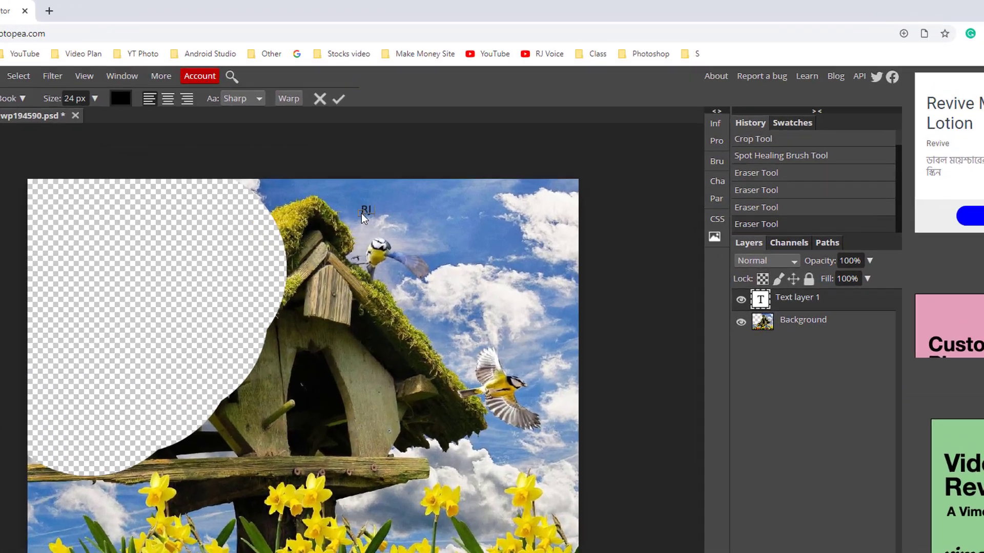
{"action": "type", "text": " TecH"}
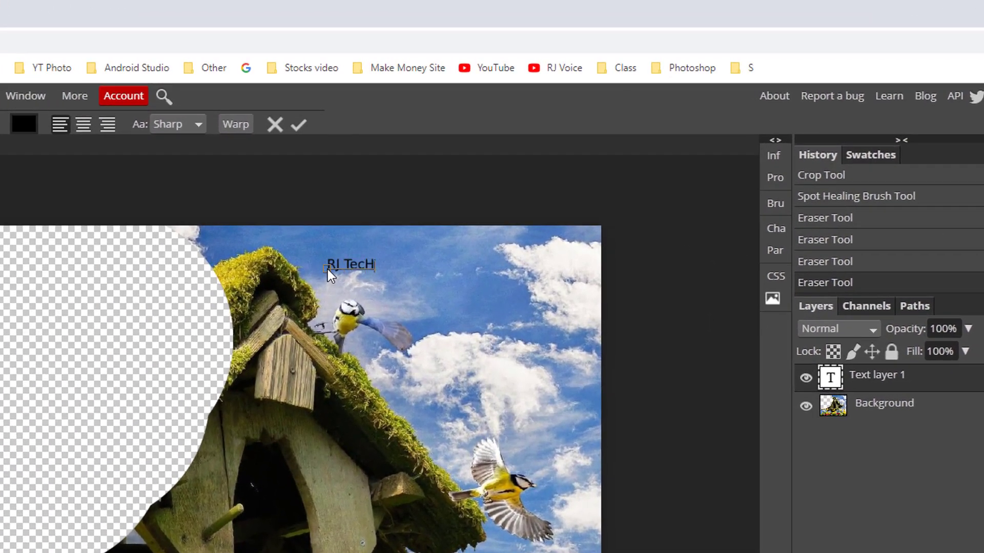
- Set the "RJ TecH" text size to 150 px and move the text into the erased upper-left area
{"action": "key", "text": "ctrl+a"}
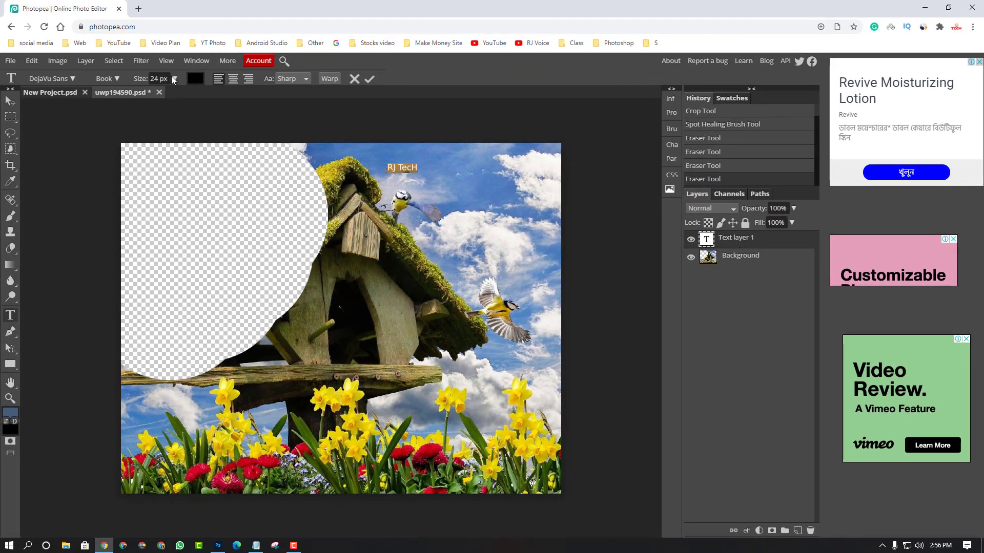
{"action": "left_click", "coordinate": [175, 78]}
{"action": "left_click_drag", "start_coordinate": [141, 94], "coordinate": [177, 94]}
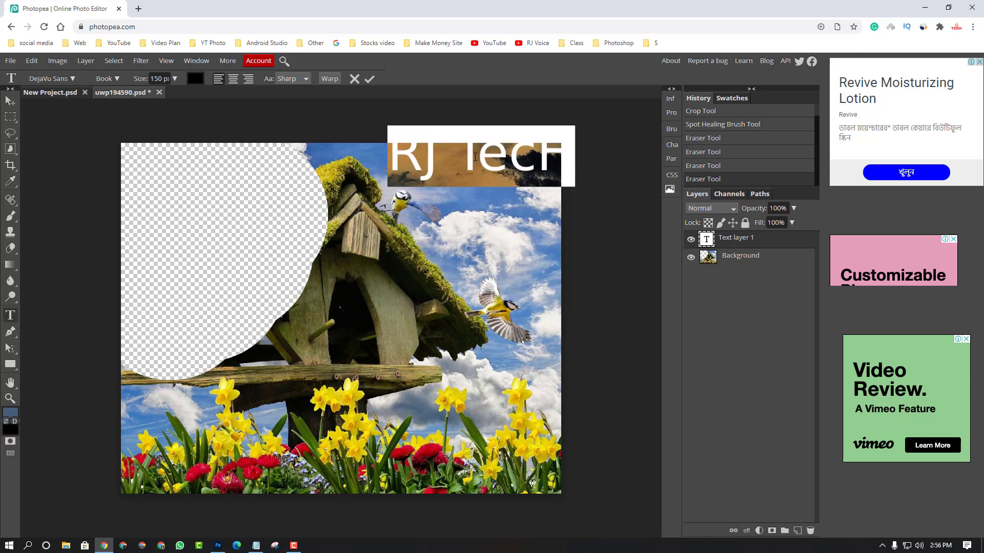
{"action": "left_click_drag", "start_coordinate": [451, 233], "coordinate": [214, 267]}
- Change the font of the whole "RJ TecH" text to Dekko and commit the text edit
{"action": "left_click", "coordinate": [217, 211]}
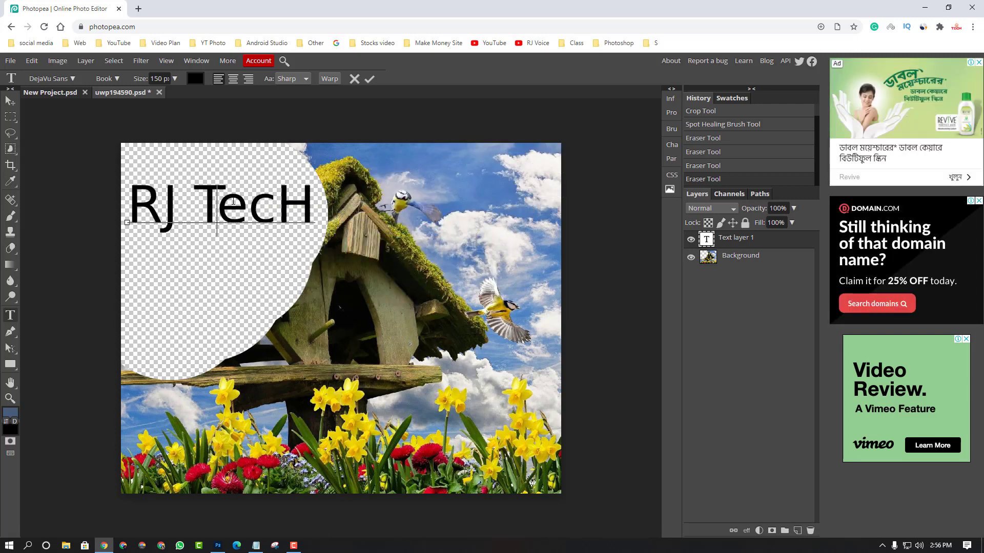
{"action": "key", "text": "ctrl+a"}
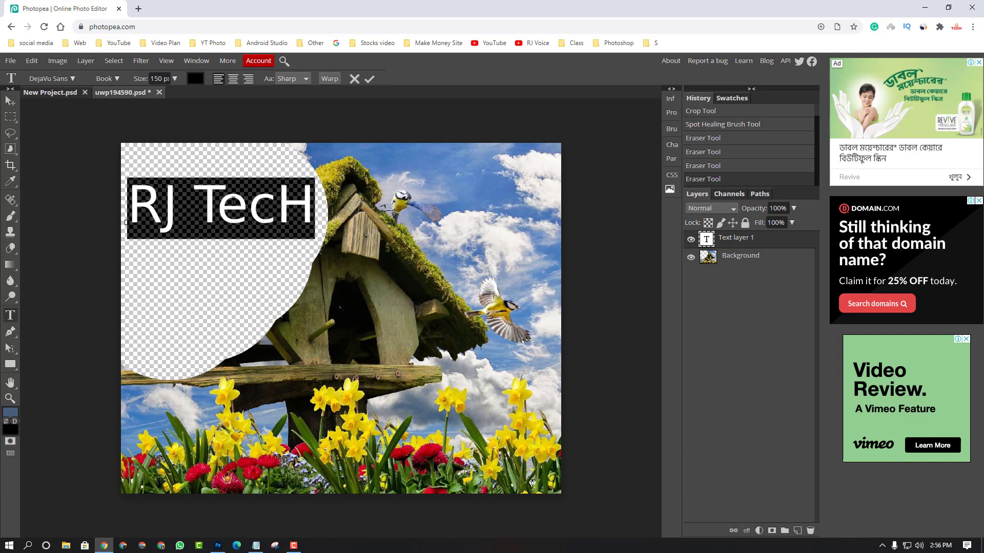
{"action": "left_click", "coordinate": [75, 78]}
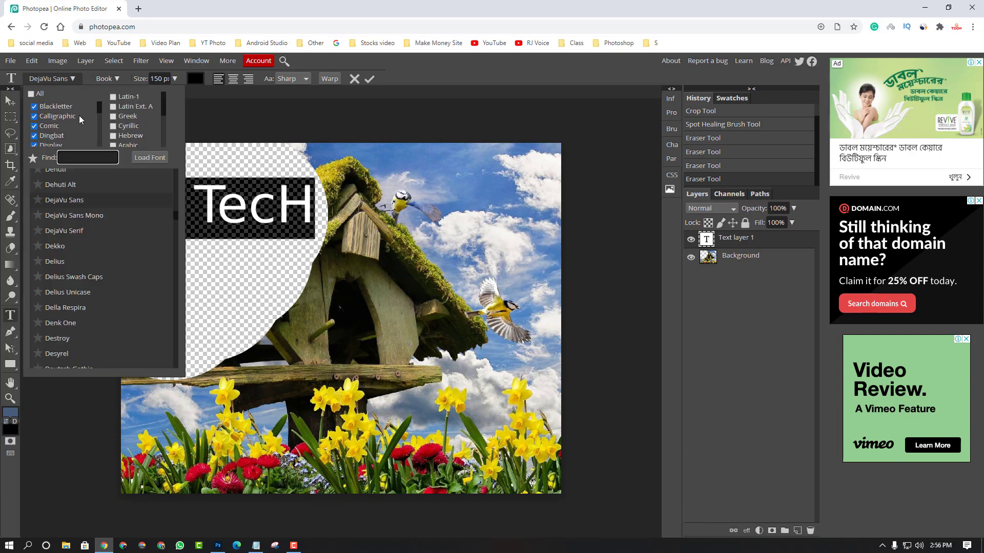
{"action": "left_click", "coordinate": [61, 245]}
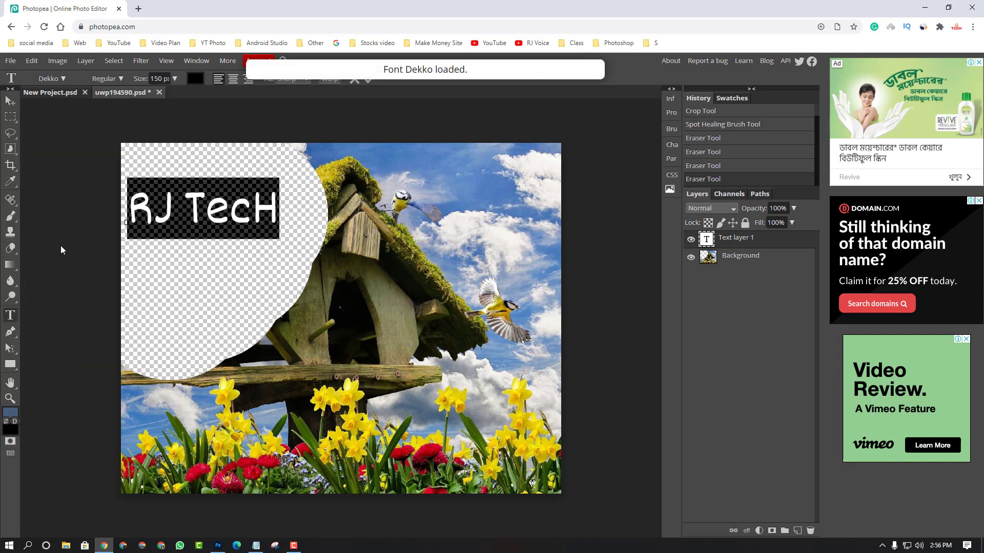
{"action": "left_click", "coordinate": [243, 215]}
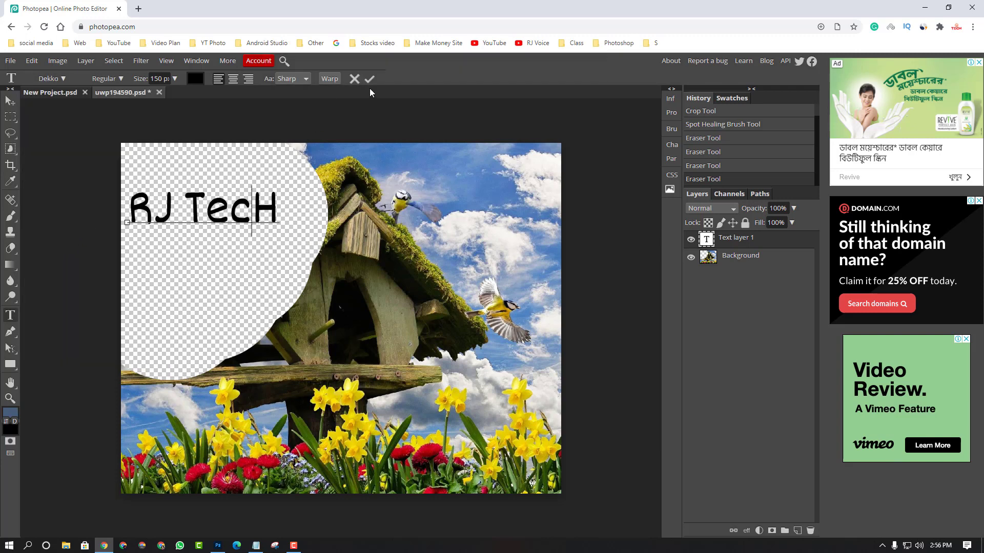
{"action": "left_click", "coordinate": [368, 79]}
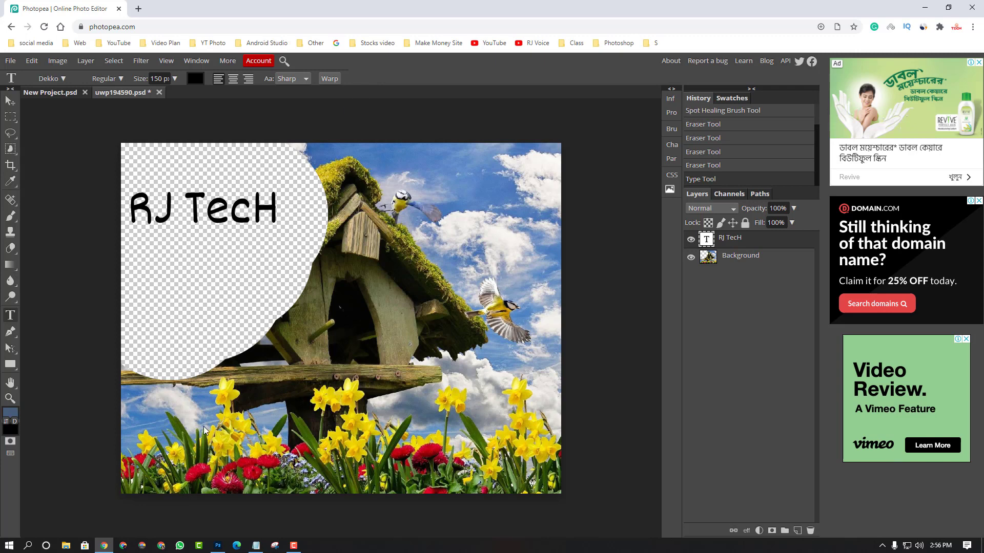
- Switch to Photoshop, erase the top bird and nearby roof edge with the Eraser Tool, and return to Photopea
{"action": "left_click", "coordinate": [218, 546]}
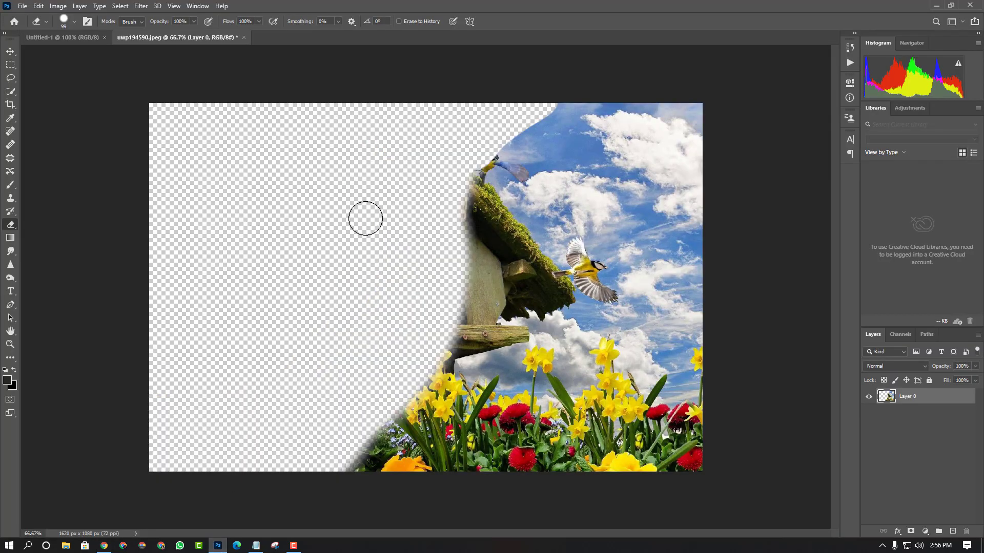
{"action": "left_click_drag", "start_coordinate": [503, 130], "coordinate": [462, 193]}
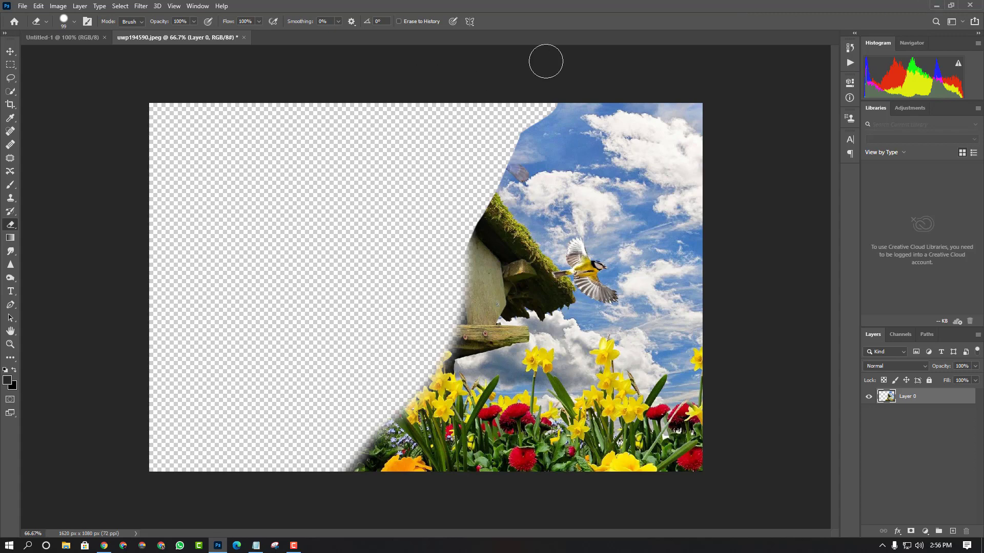
{"action": "left_click", "coordinate": [935, 9]}
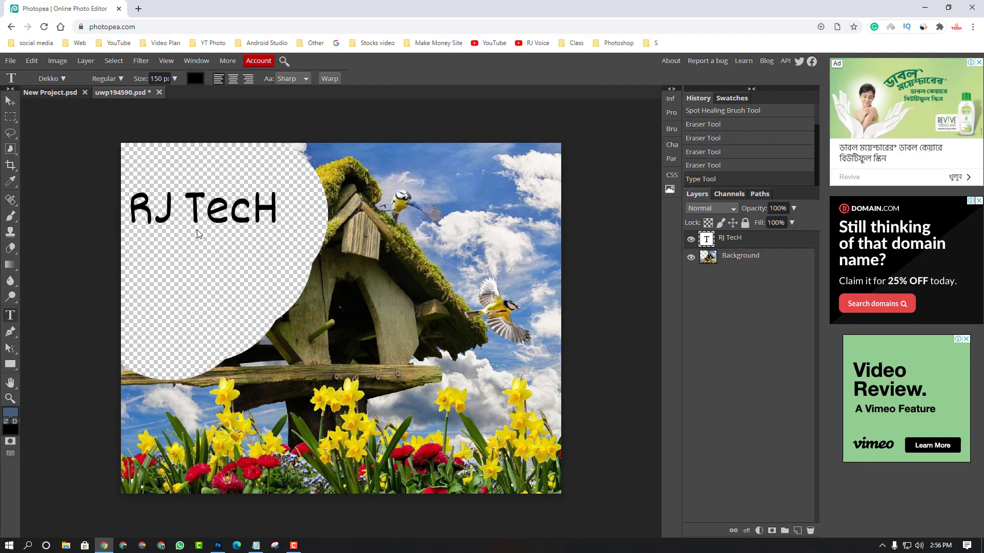
- Export the edited image as a JPG at 70% quality
{"action": "left_click", "coordinate": [11, 61]}
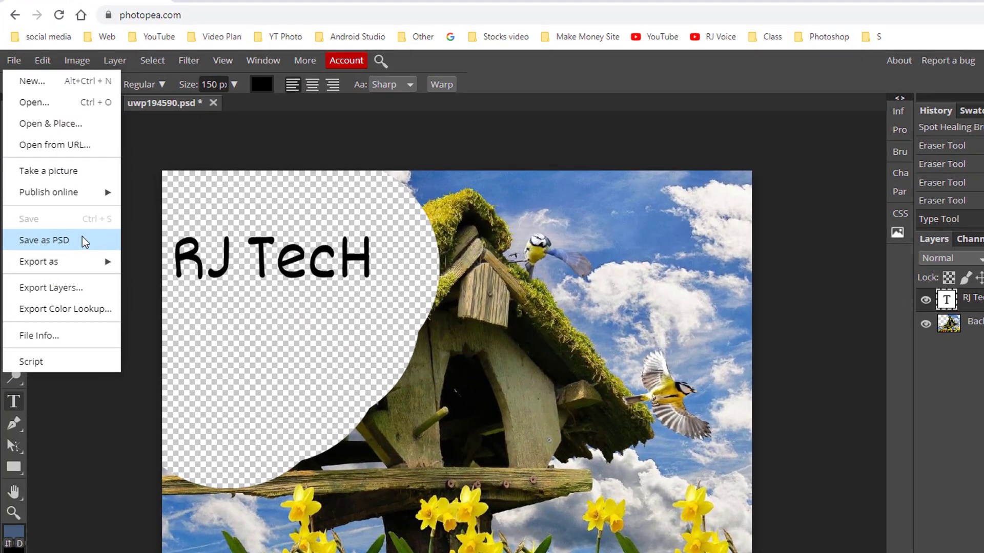
{"action": "mouse_move", "coordinate": [71, 251]}
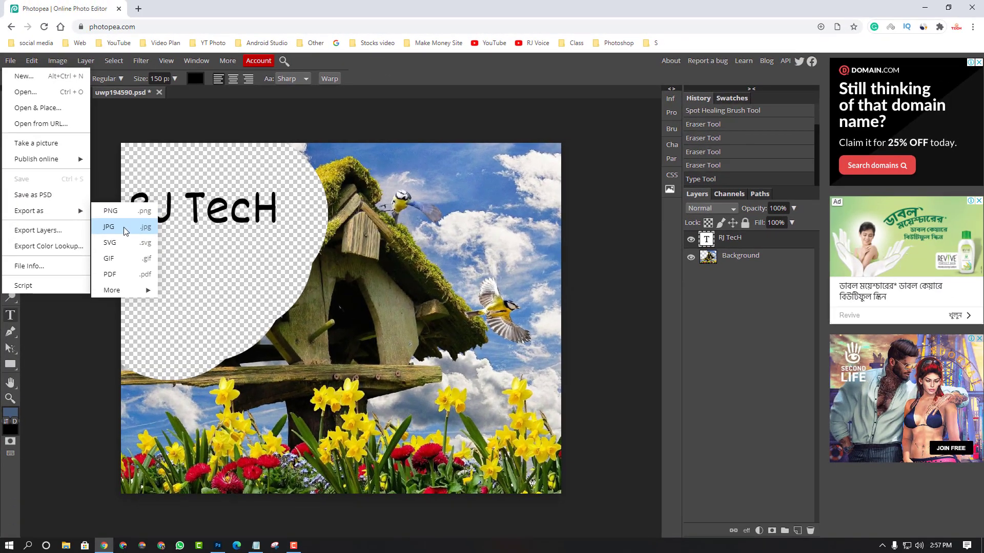
{"action": "left_click", "coordinate": [124, 226]}
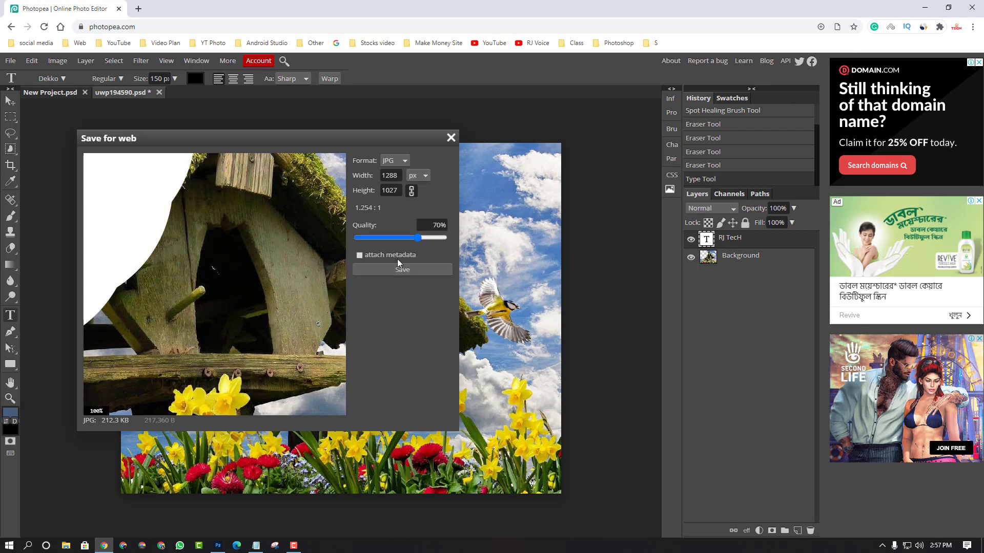
{"action": "left_click", "coordinate": [416, 272]}
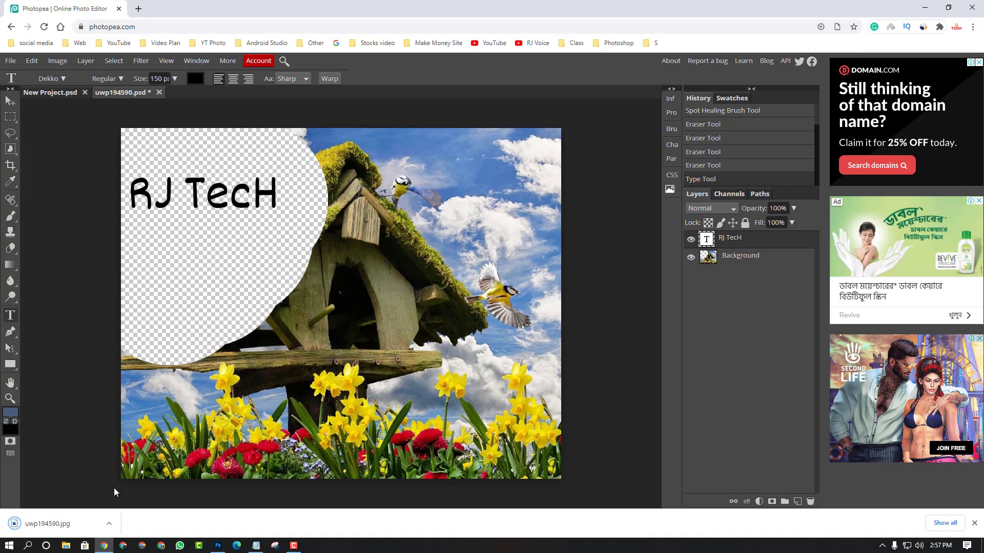
- Open the downloaded uwp194590.jpg in the photo viewer to check the export and close it again
{"action": "left_click", "coordinate": [109, 523]}
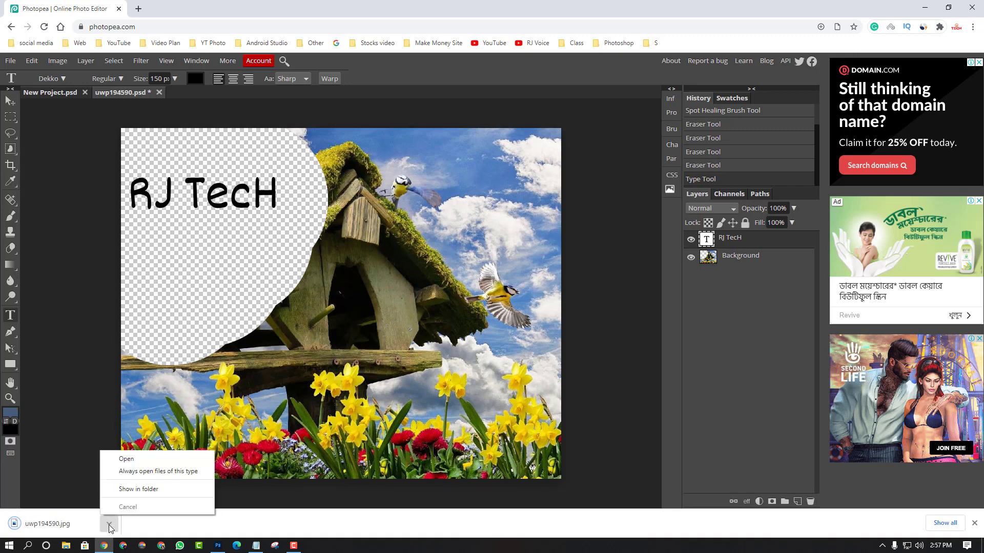
{"action": "left_click", "coordinate": [131, 465]}
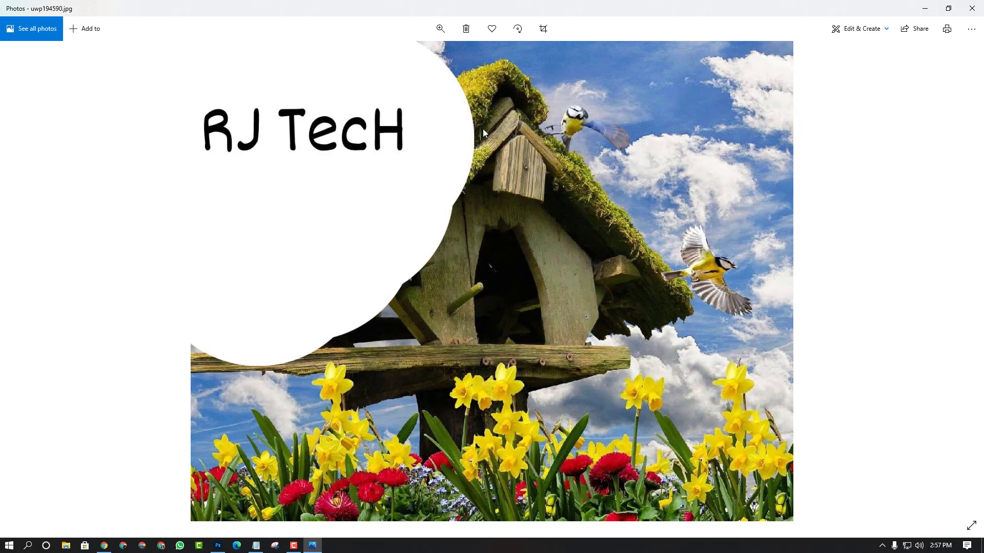
{"action": "key", "text": "alt+F4"}
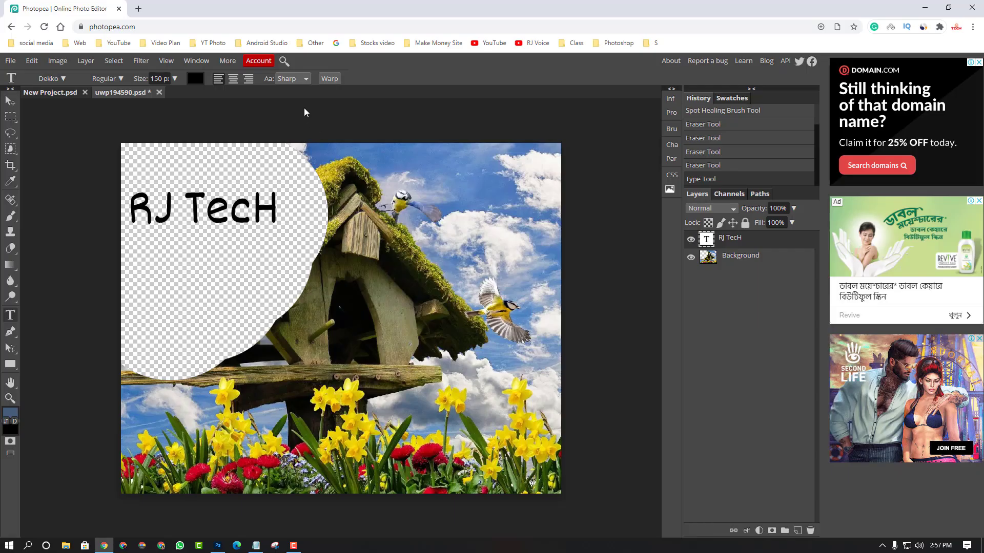
- Review the account types, Premium prices, team settings and distributor account plans in the account information
{"action": "left_click", "coordinate": [257, 61]}
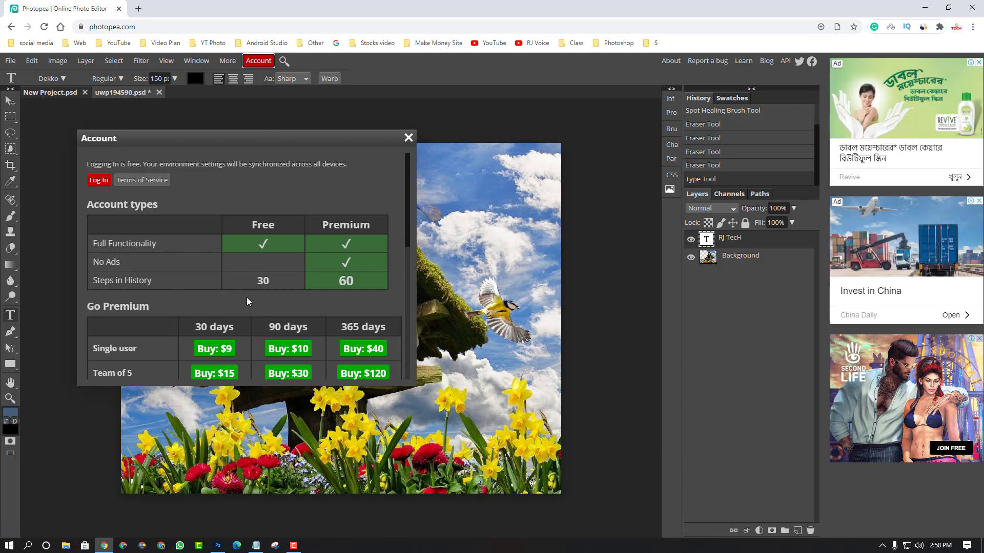
{"action": "scroll", "coordinate": [247, 302], "scroll_direction": "down", "scroll_amount": 2}
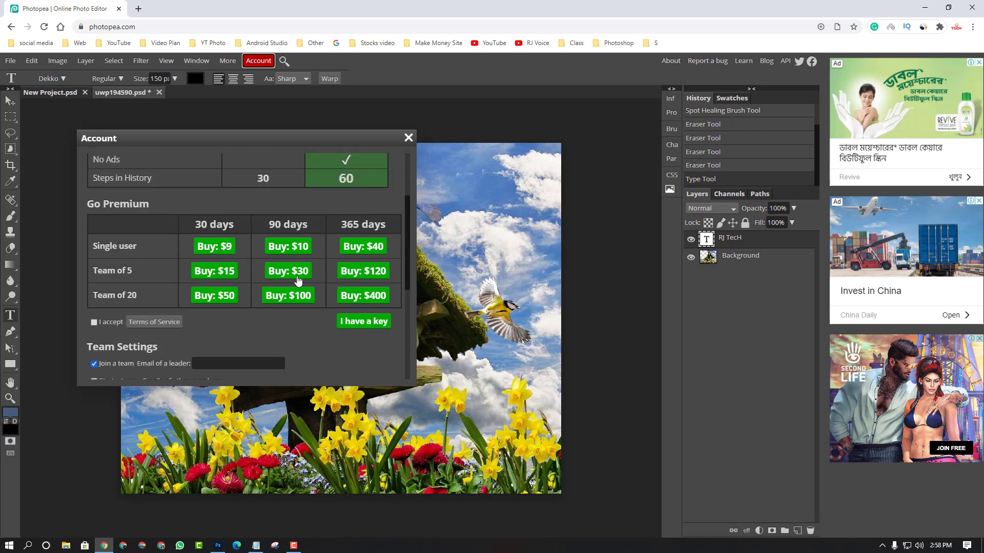
{"action": "scroll", "coordinate": [298, 280], "scroll_direction": "down", "scroll_amount": 4}
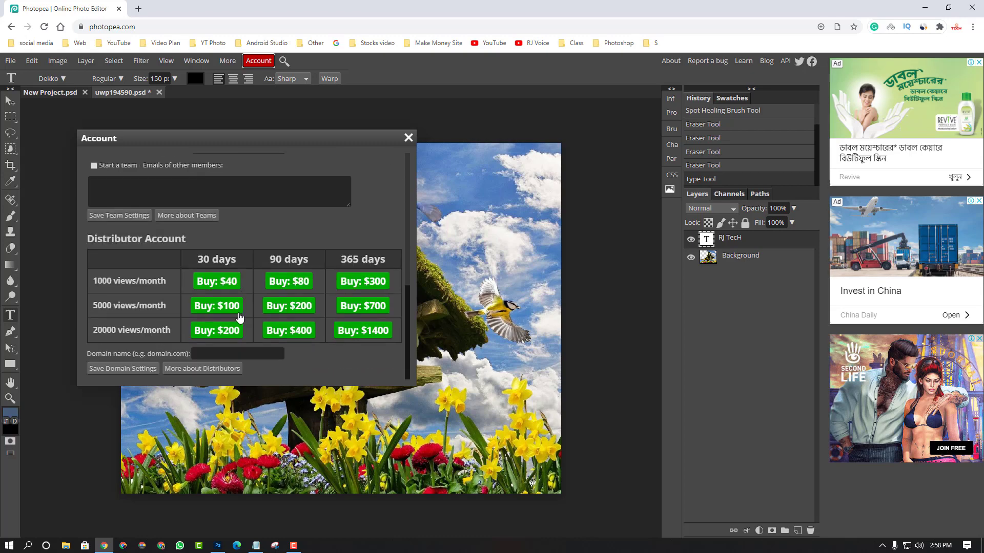
- Switch to Photoshop, erase the strip of sky along the image's upper edge with the Eraser Tool, and return to Photopea
{"action": "scroll", "coordinate": [239, 317], "scroll_direction": "up", "scroll_amount": 6}
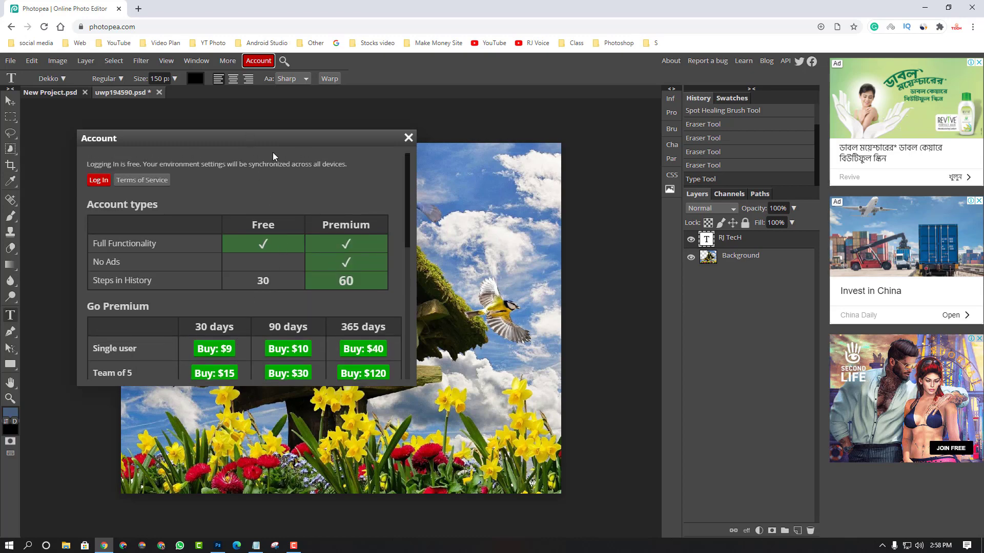
{"action": "left_click", "coordinate": [218, 545]}
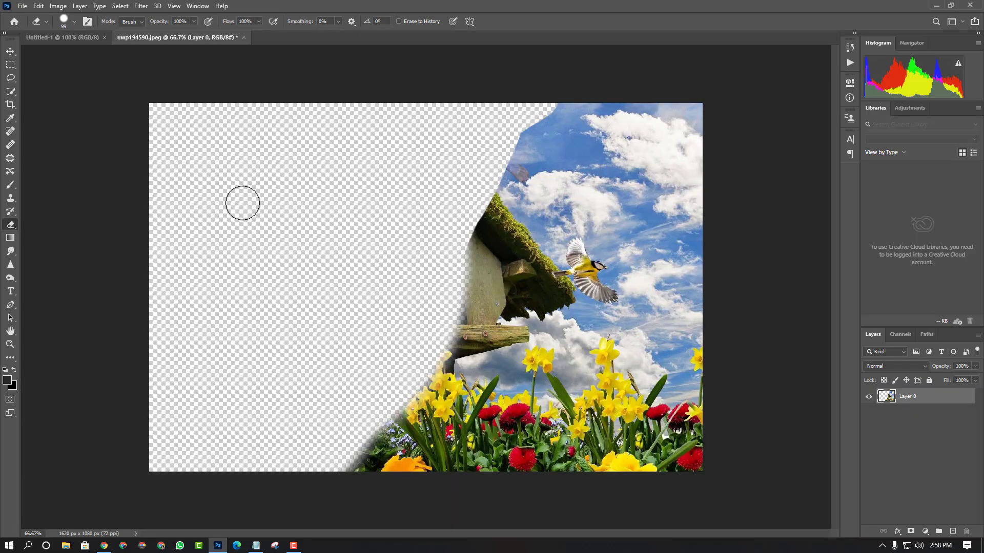
{"action": "mouse_move", "coordinate": [545, 106]}
{"action": "left_mouse_down"}
{"action": "mouse_move", "coordinate": [633, 95]}
{"action": "mouse_move", "coordinate": [473, 132]}
{"action": "mouse_move", "coordinate": [558, 105]}
{"action": "mouse_move", "coordinate": [700, 88]}
{"action": "mouse_move", "coordinate": [535, 121]}
{"action": "mouse_move", "coordinate": [478, 145]}
{"action": "left_mouse_up"}
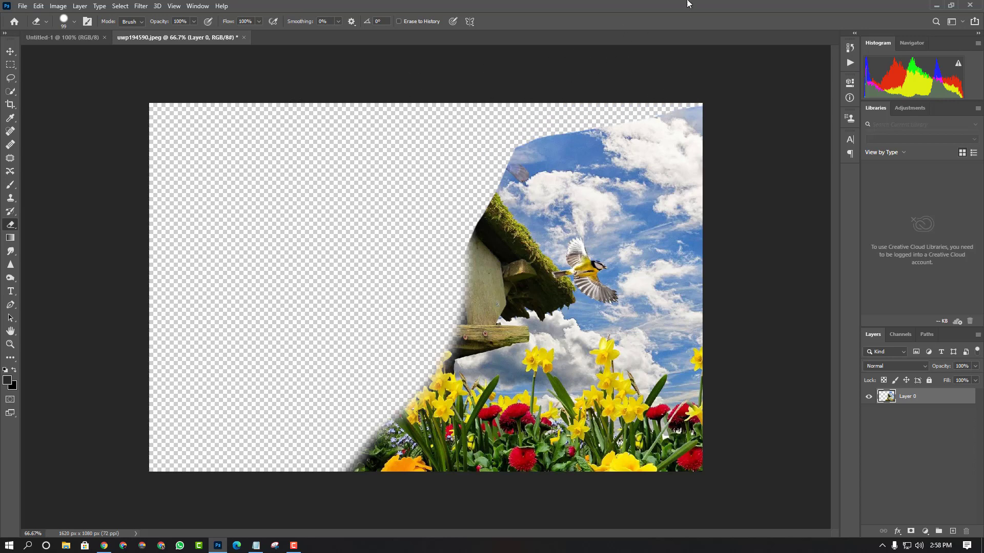
{"action": "left_click", "coordinate": [934, 5]}
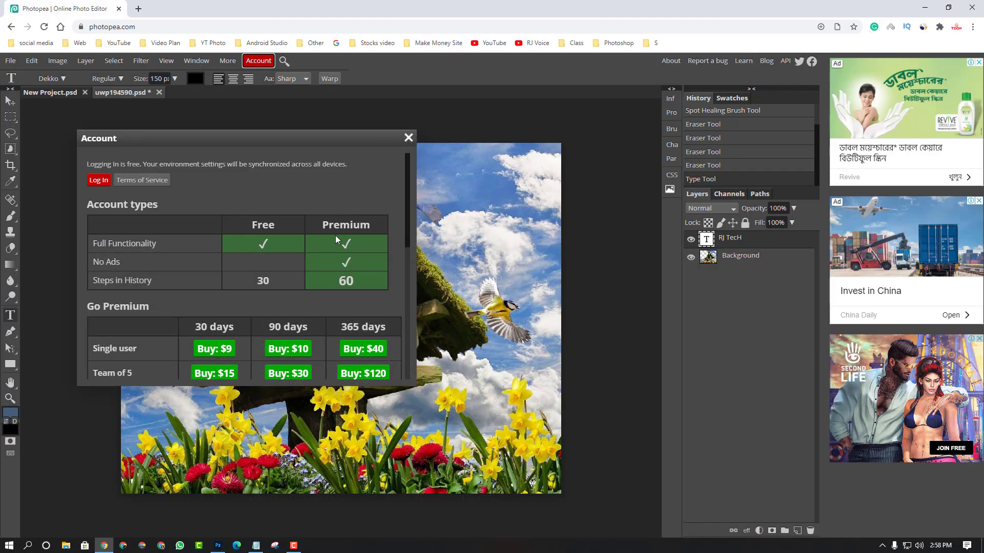
- Look over the Premium prices and team settings once more and close the account information
{"action": "scroll", "coordinate": [267, 251], "scroll_direction": "down", "scroll_amount": 7}
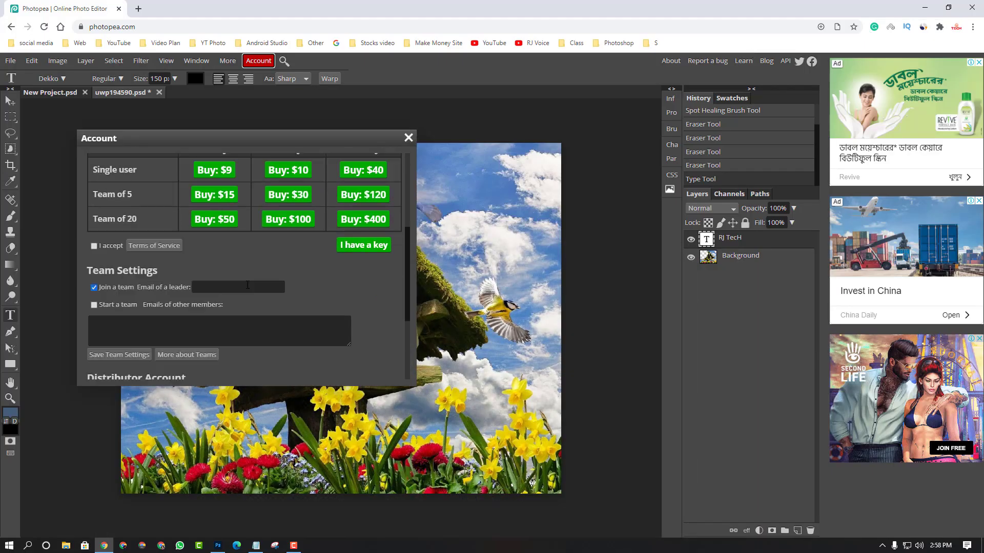
{"action": "scroll", "coordinate": [246, 251], "scroll_direction": "up", "scroll_amount": 7}
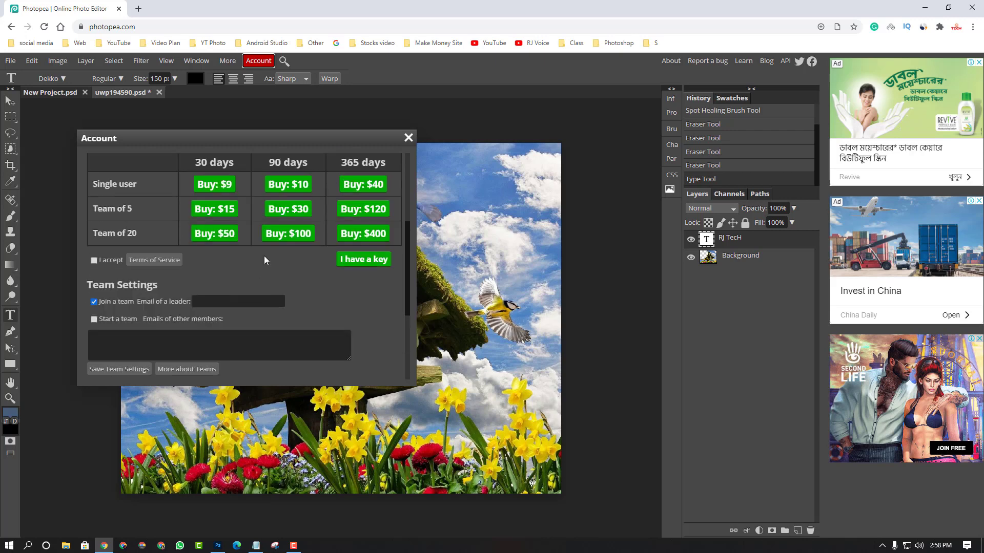
{"action": "left_click", "coordinate": [408, 139]}
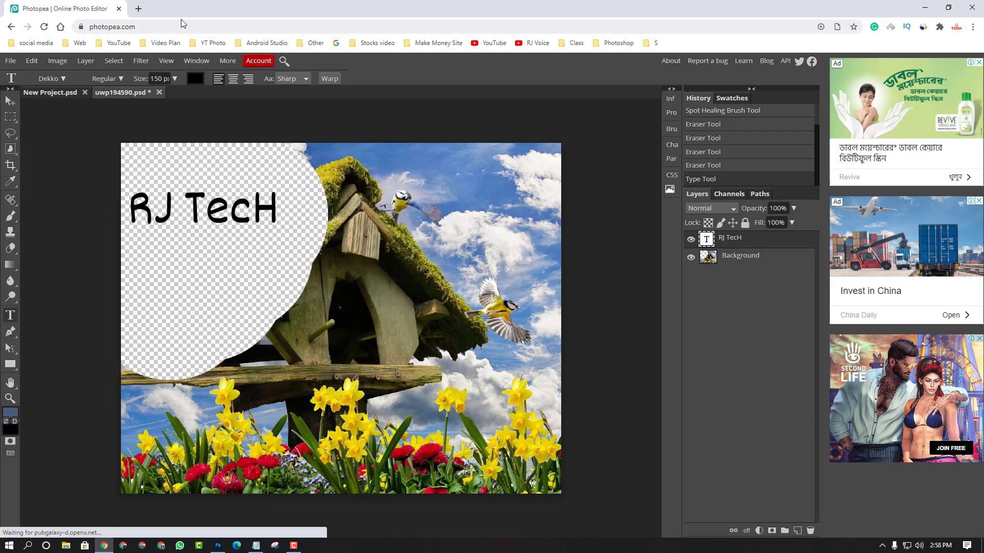
- Open Google in a new browser tab and search for "comment picker"
{"action": "left_click", "coordinate": [140, 9]}
{"action": "left_click", "coordinate": [337, 45]}
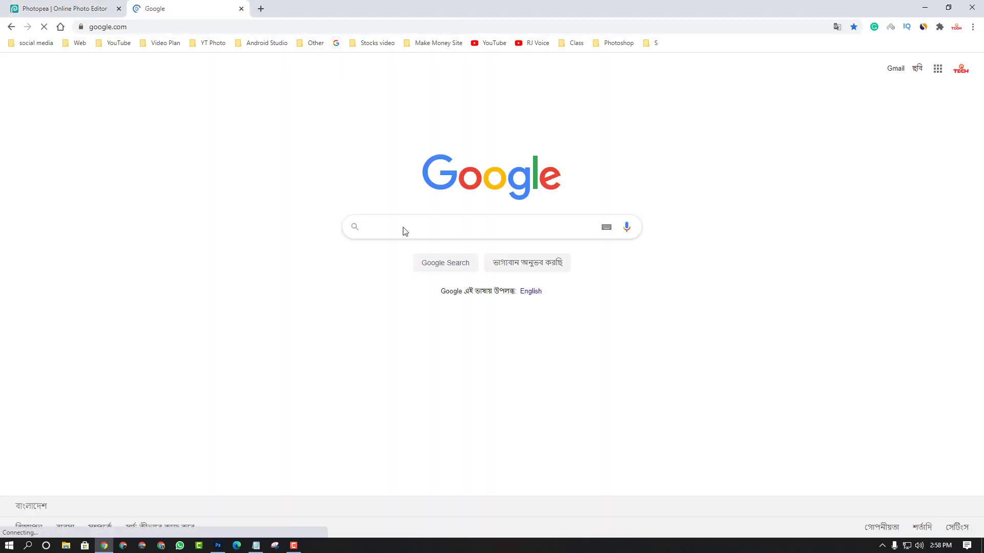
{"action": "left_click", "coordinate": [404, 227]}
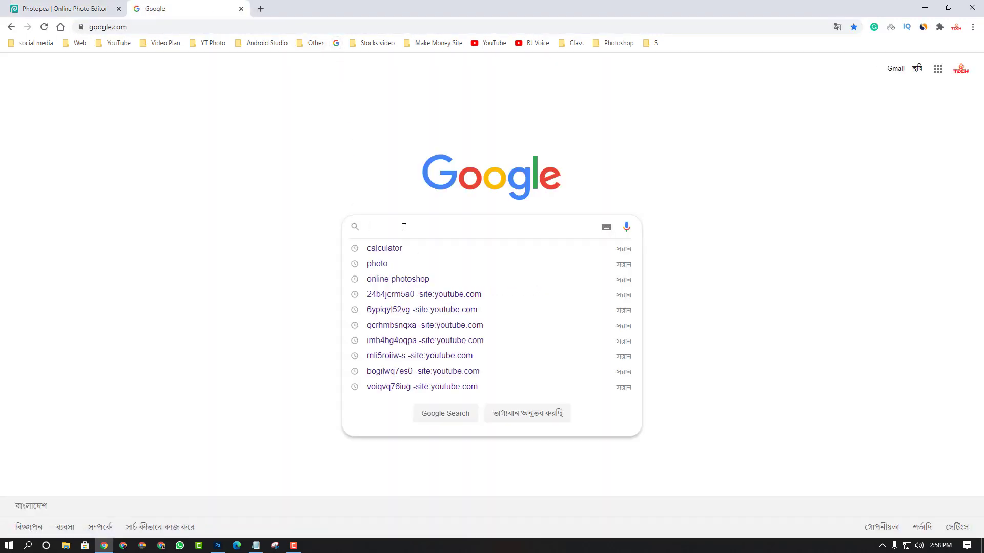
{"action": "type", "text": "co"}
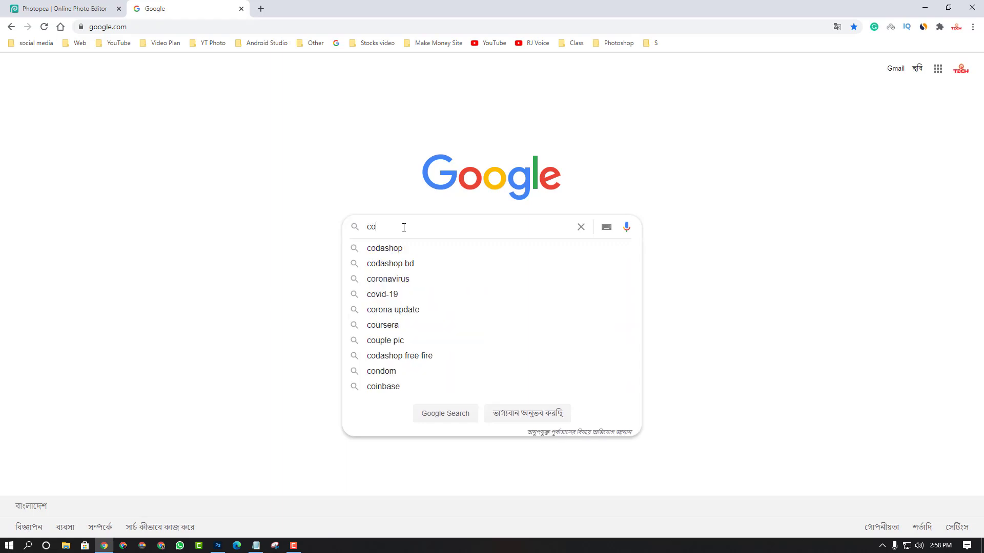
{"action": "type", "text": "mment"}
{"action": "key", "text": "Down"}
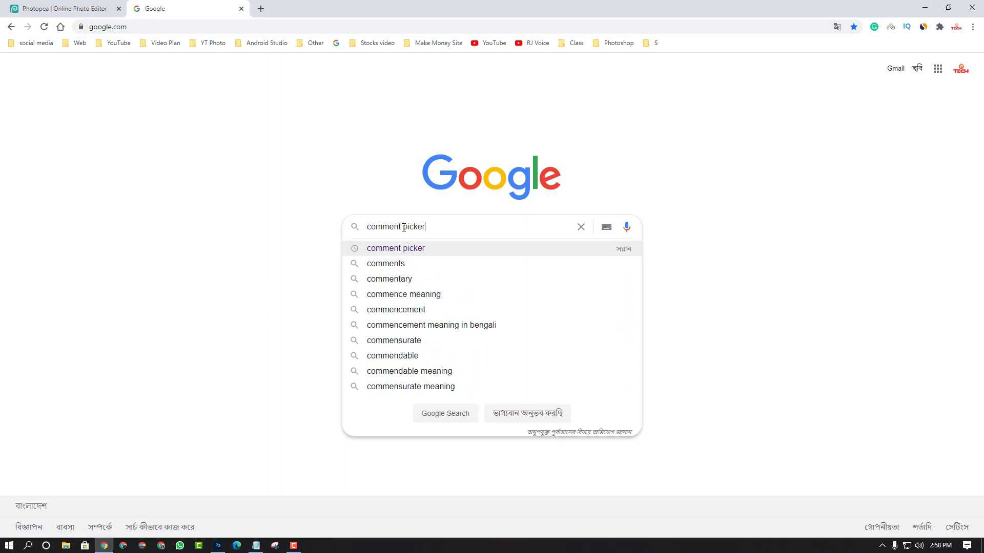
{"action": "key", "text": "Return"}
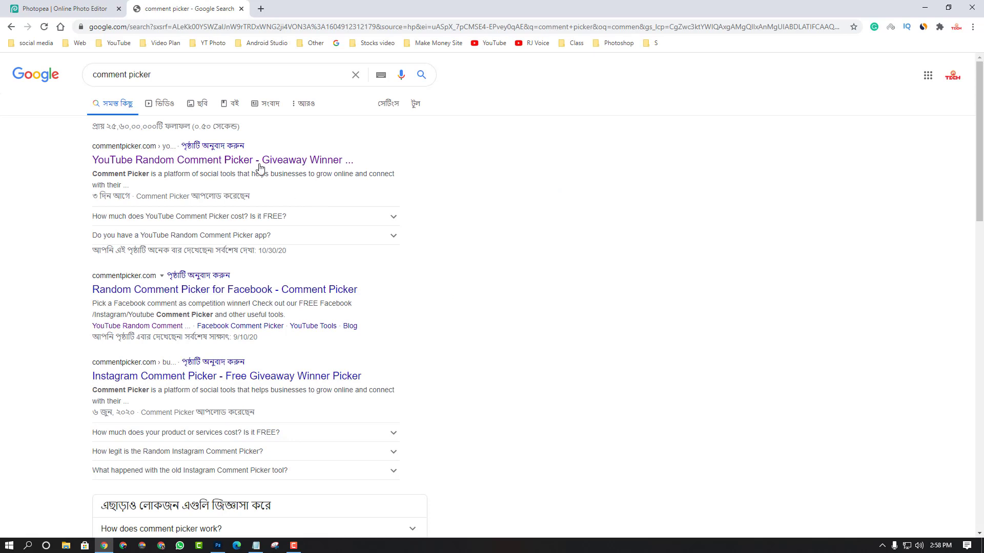
- Open the YouTube Random Comment Picker page and examine its YouTube tools and contest options
{"action": "left_click", "coordinate": [260, 168]}
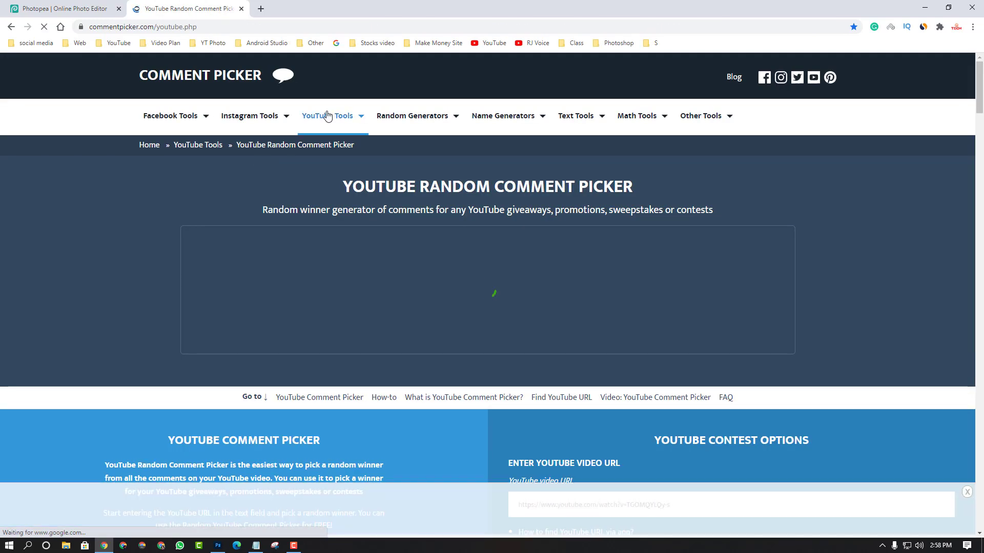
{"action": "mouse_move", "coordinate": [329, 114]}
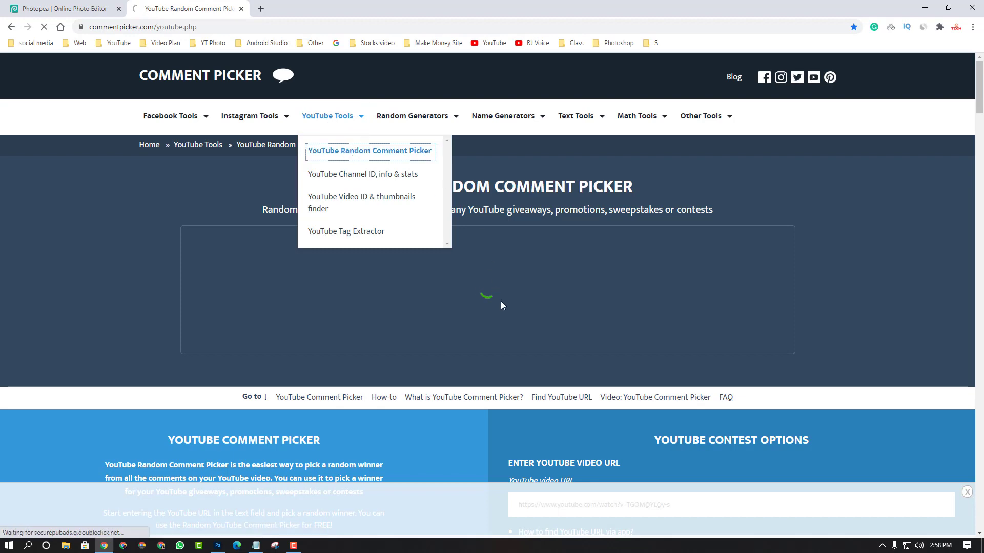
{"action": "scroll", "coordinate": [500, 305], "scroll_direction": "down", "scroll_amount": 3}
{"action": "scroll", "coordinate": [500, 305], "scroll_direction": "up", "scroll_amount": 3}
{"action": "scroll", "coordinate": [562, 423], "scroll_direction": "down", "scroll_amount": 3}
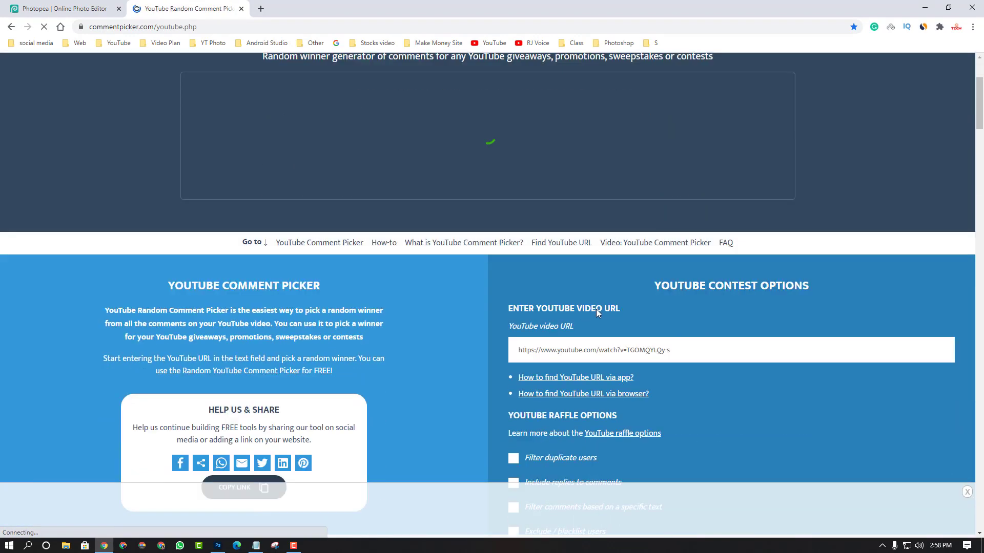
- Open YouTube in a new tab, go to the RJ TecH channel's videos and open "FREE VIEWS! FREE WATCHTIME! FREE SUBSCRIBE"
{"action": "middle_click", "coordinate": [491, 45]}
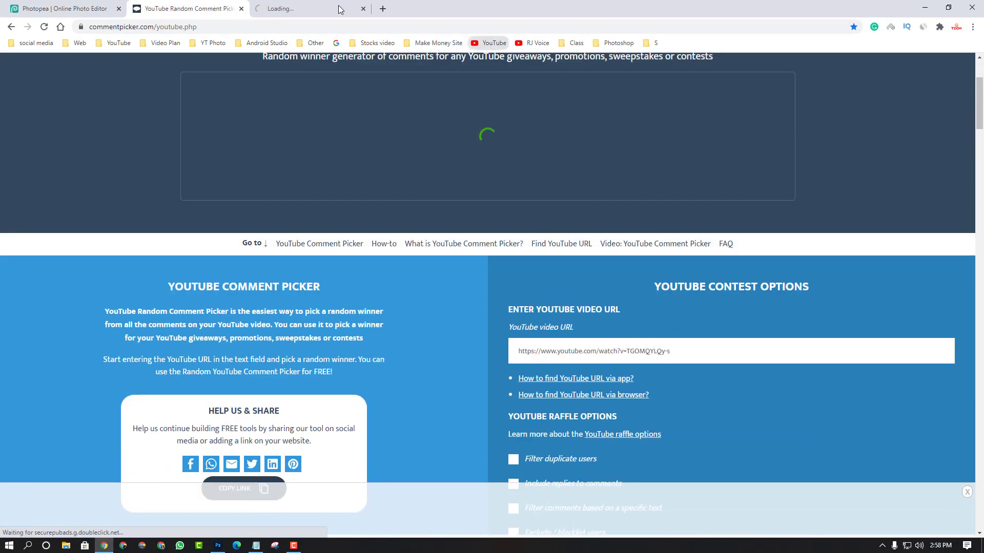
{"action": "left_click", "coordinate": [290, 6]}
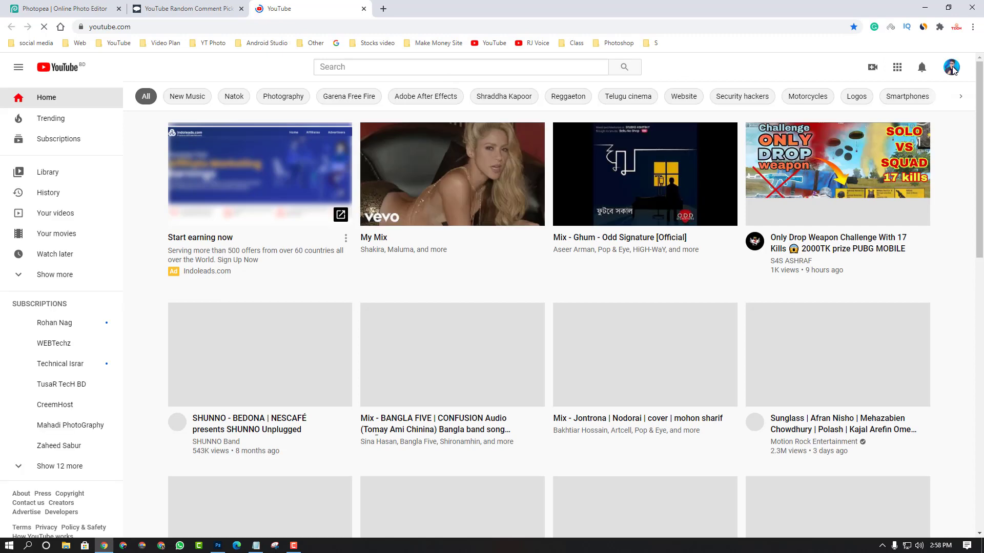
{"action": "left_click", "coordinate": [947, 71]}
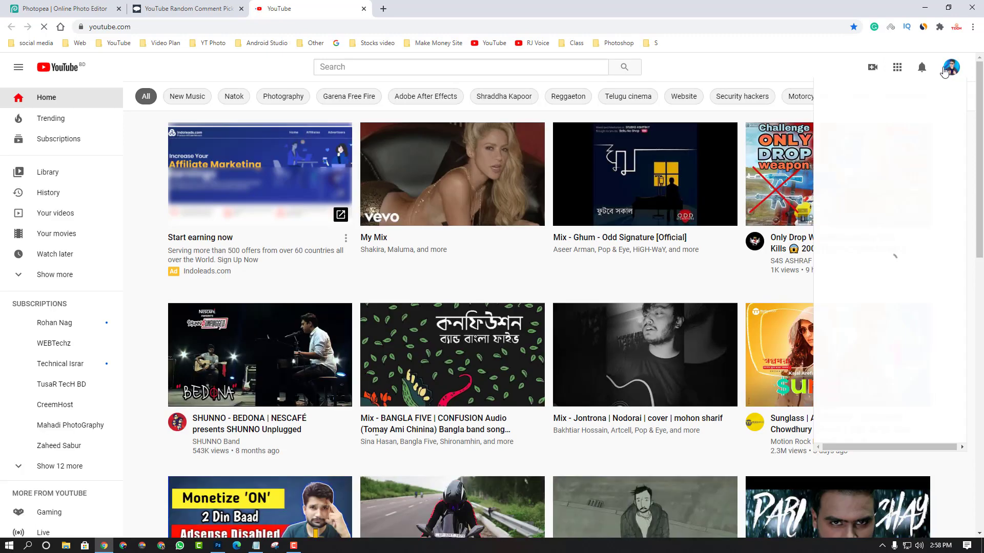
{"action": "left_click", "coordinate": [872, 135]}
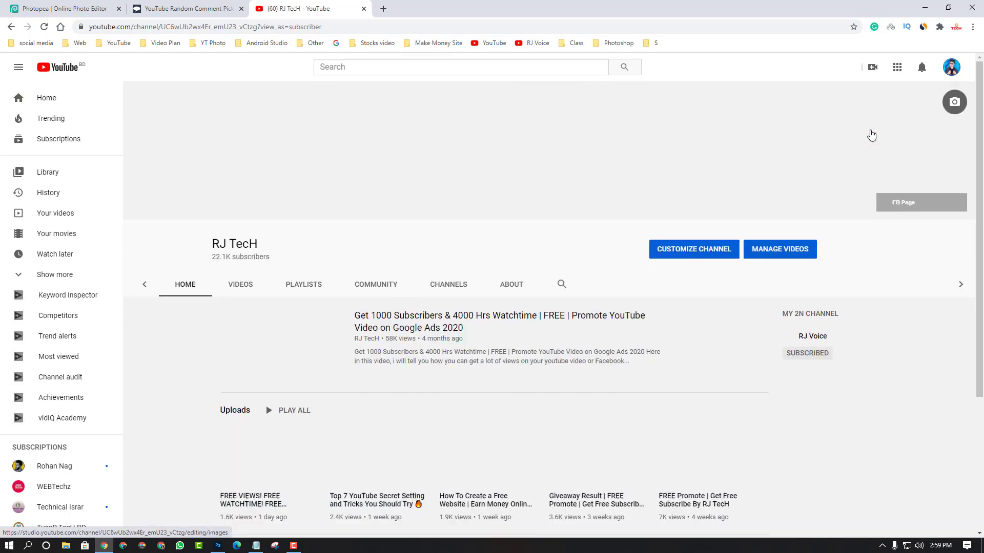
{"action": "left_click", "coordinate": [303, 285]}
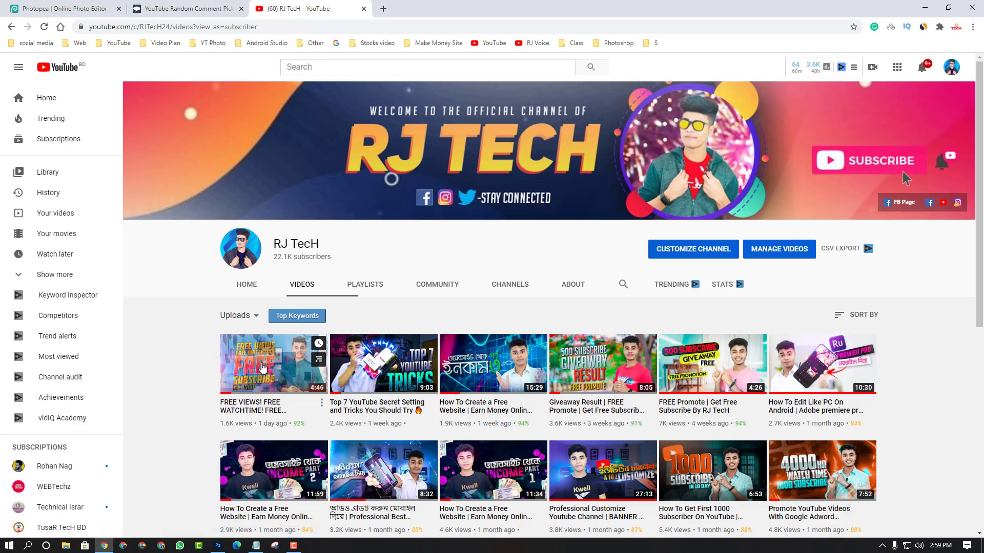
{"action": "left_click", "coordinate": [262, 367]}
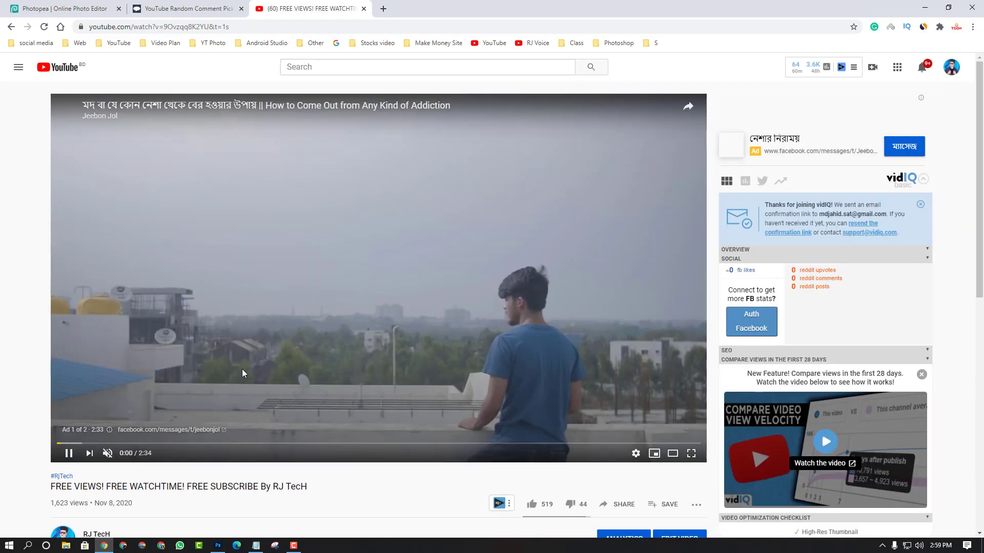
- Pause playback, expand the video's description and open its free promote group link in a new tab
{"action": "scroll", "coordinate": [257, 368], "scroll_direction": "down", "scroll_amount": 1}
{"action": "left_click", "coordinate": [262, 369]}
{"action": "scroll", "coordinate": [261, 370], "scroll_direction": "down", "scroll_amount": 2}
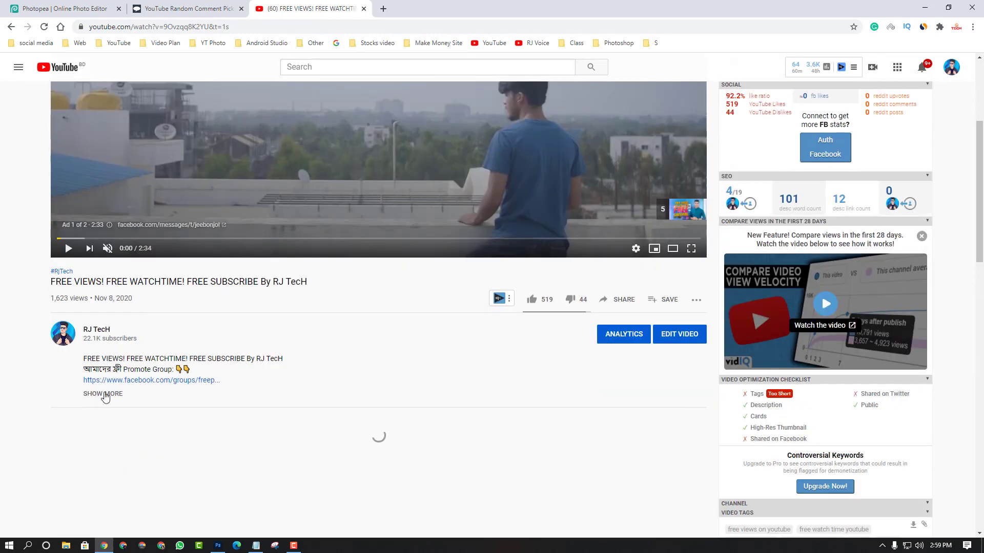
{"action": "left_click", "coordinate": [103, 393]}
{"action": "middle_click", "coordinate": [144, 380]}
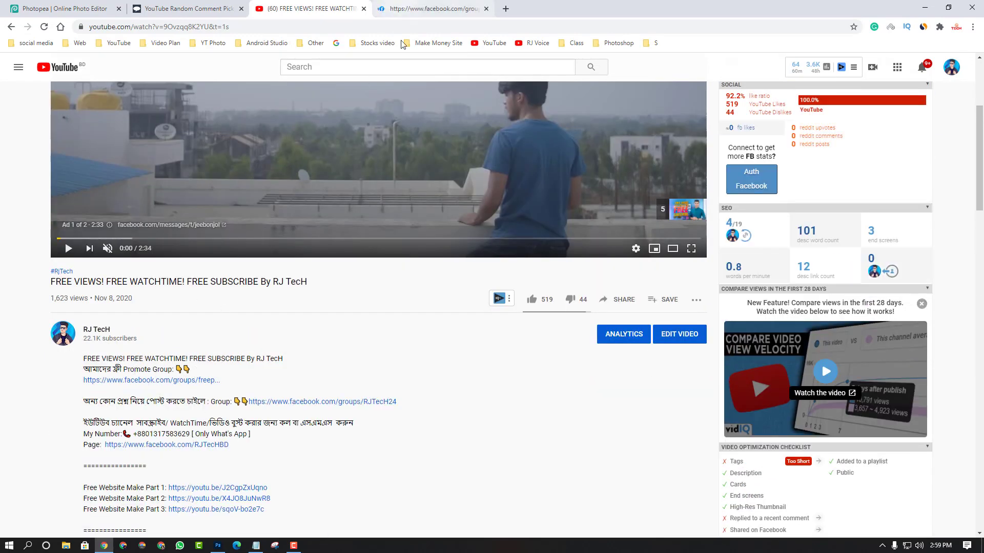
- Like the video and look through its description and comments
{"action": "scroll", "coordinate": [472, 246], "scroll_direction": "down", "scroll_amount": 3}
{"action": "scroll", "coordinate": [476, 246], "scroll_direction": "up", "scroll_amount": 2}
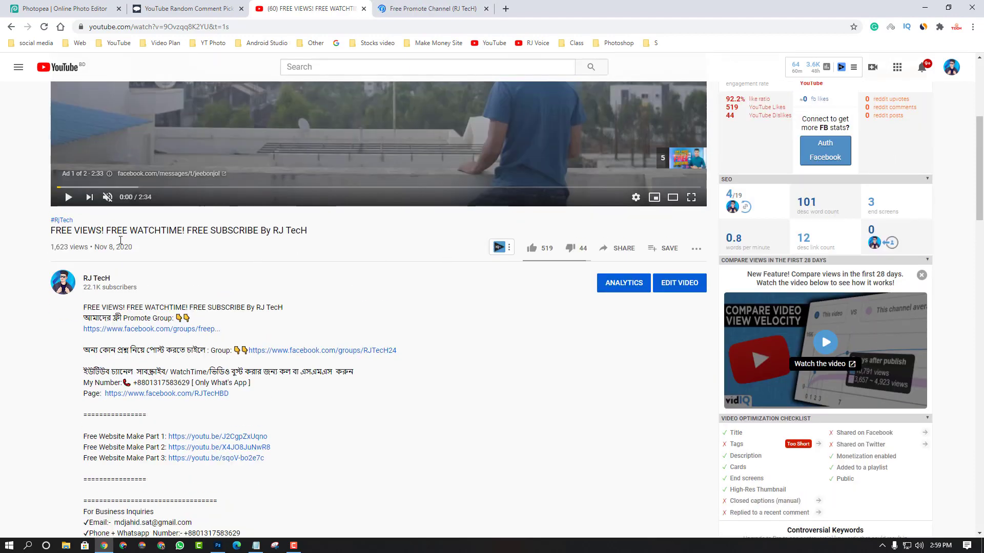
{"action": "left_click", "coordinate": [543, 252]}
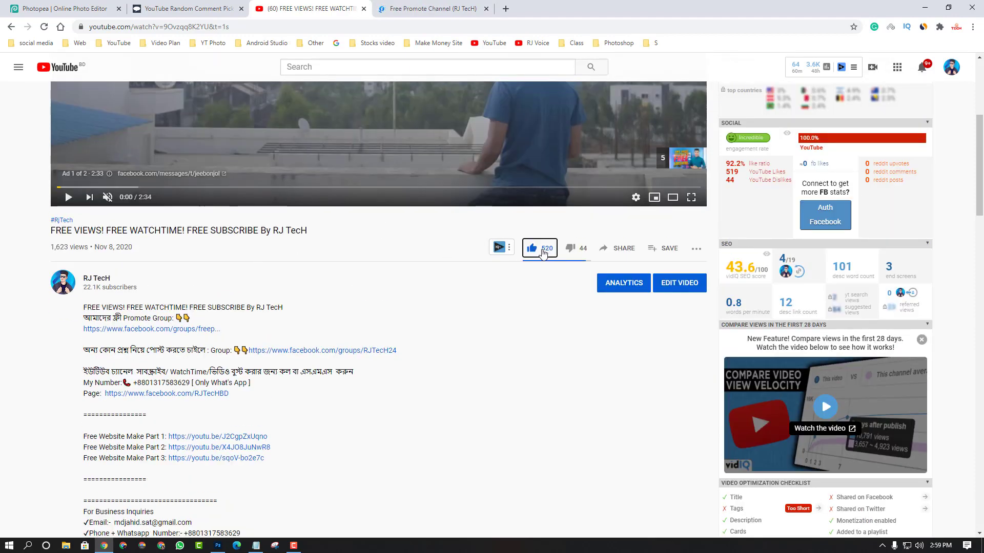
{"action": "scroll", "coordinate": [361, 295], "scroll_direction": "down", "scroll_amount": 3}
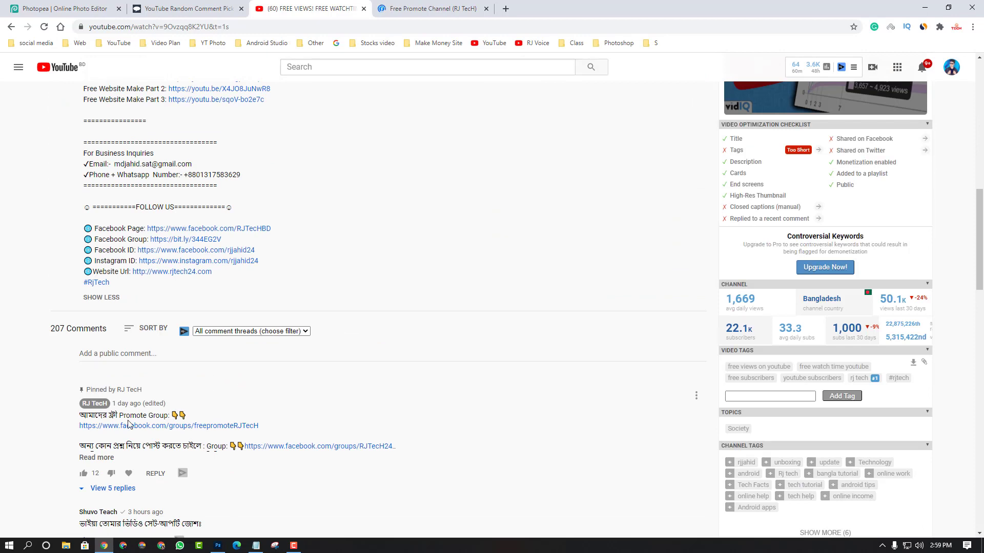
{"action": "scroll", "coordinate": [191, 432], "scroll_direction": "down", "scroll_amount": 2}
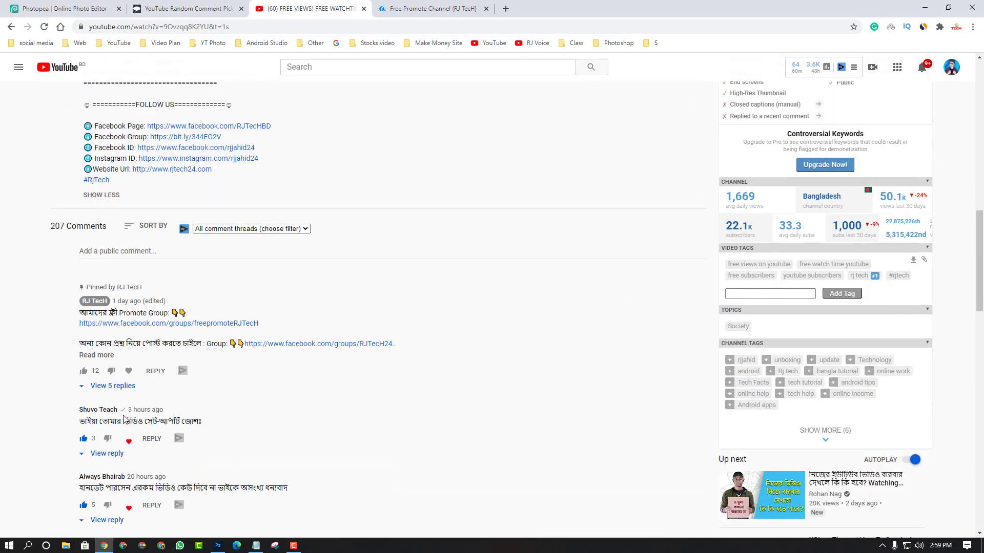
{"action": "scroll", "coordinate": [185, 399], "scroll_direction": "up", "scroll_amount": 10}
{"action": "left_click", "coordinate": [538, 248]}
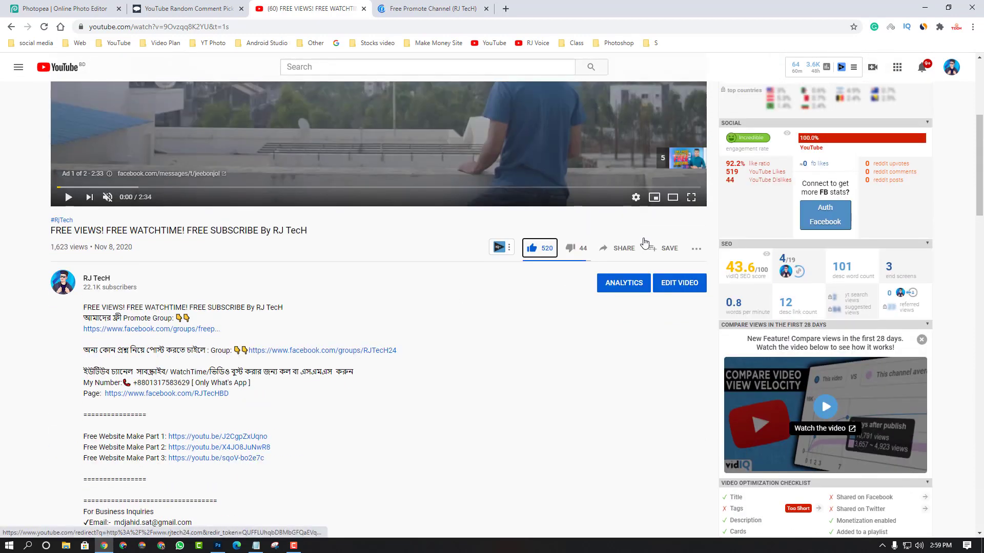
- Copy the video's share link and close the sharing options
{"action": "left_click", "coordinate": [626, 248]}
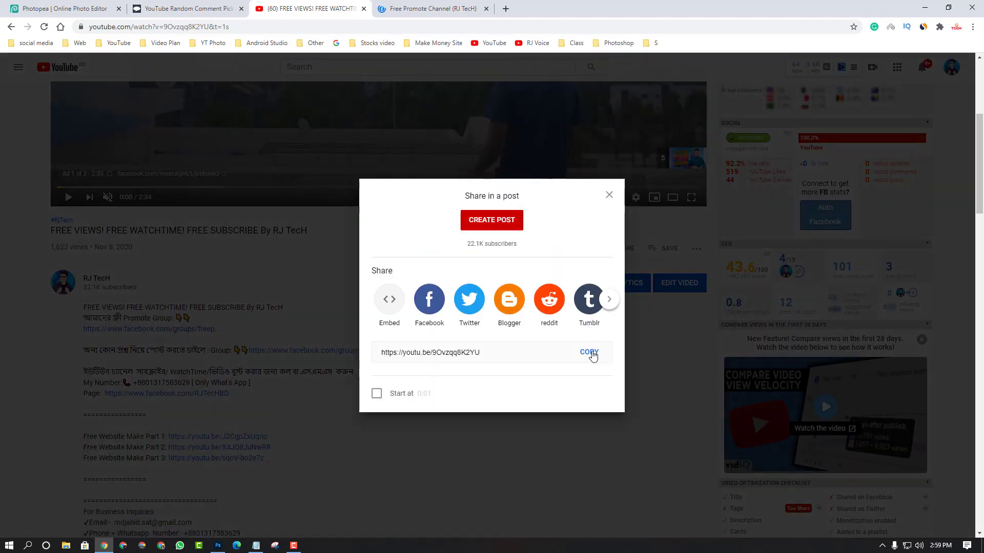
{"action": "left_click", "coordinate": [591, 352]}
{"action": "left_click", "coordinate": [340, 246]}
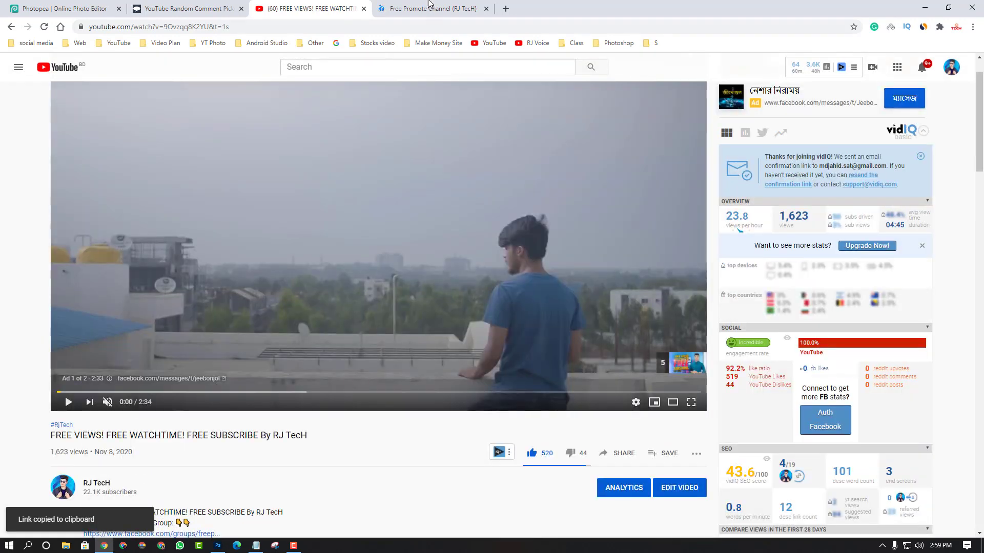
- Switch to the Free Promote Channel (RJ TecH) Facebook group and browse the members' video posts and comments
{"action": "left_click", "coordinate": [429, 8]}
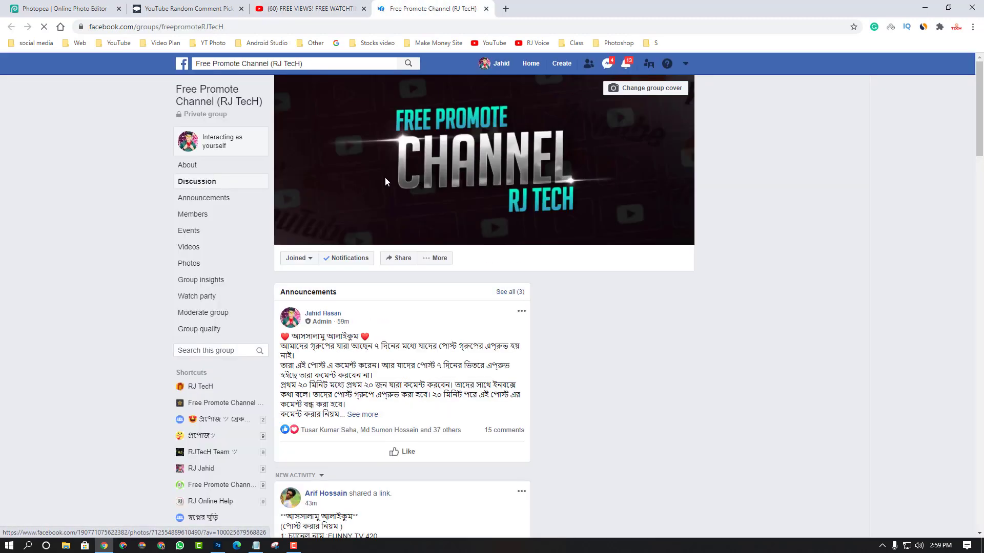
{"action": "scroll", "coordinate": [451, 285], "scroll_direction": "down", "scroll_amount": 6}
{"action": "scroll", "coordinate": [430, 285], "scroll_direction": "down", "scroll_amount": 12}
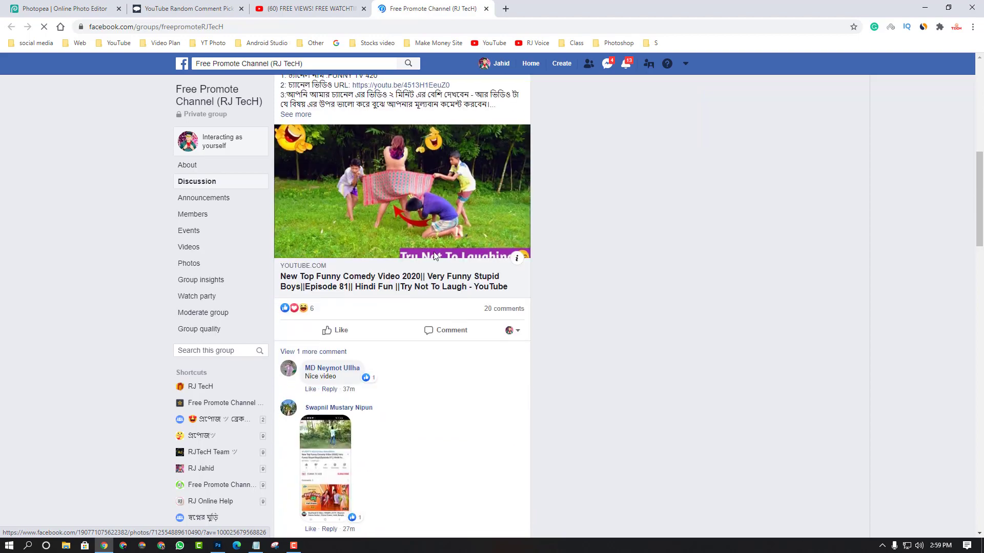
{"action": "scroll", "coordinate": [461, 297], "scroll_direction": "down", "scroll_amount": 3}
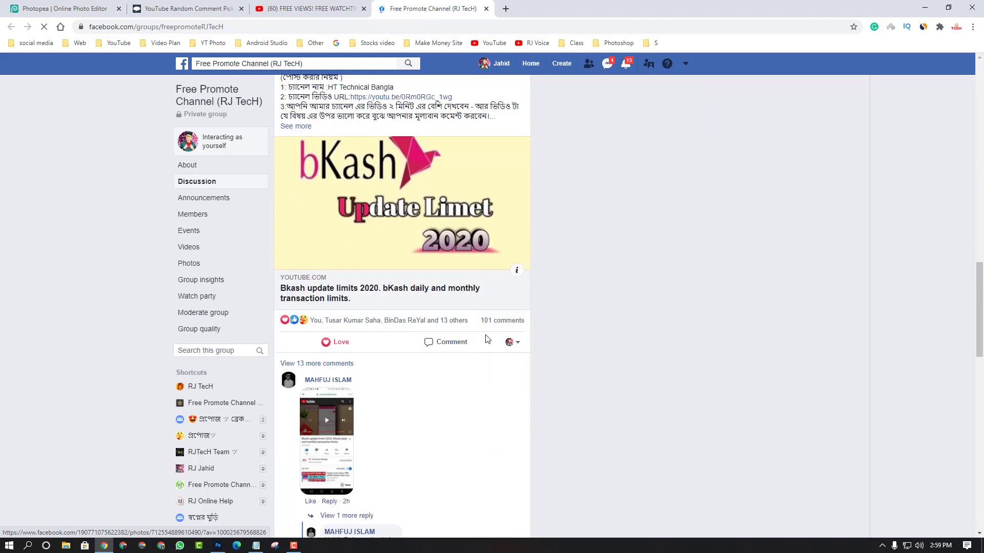
{"action": "scroll", "coordinate": [461, 313], "scroll_direction": "down", "scroll_amount": 6}
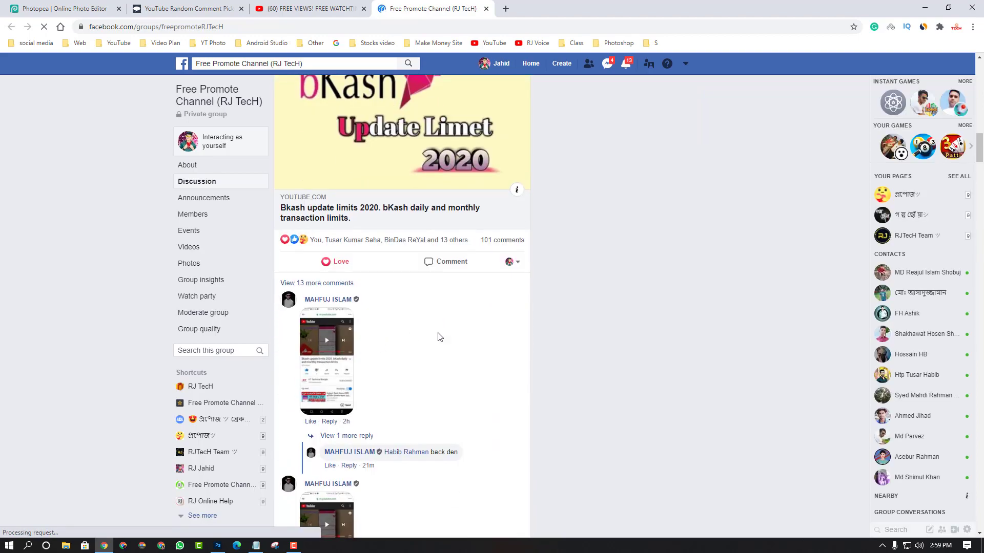
{"action": "scroll", "coordinate": [458, 309], "scroll_direction": "down", "scroll_amount": 15}
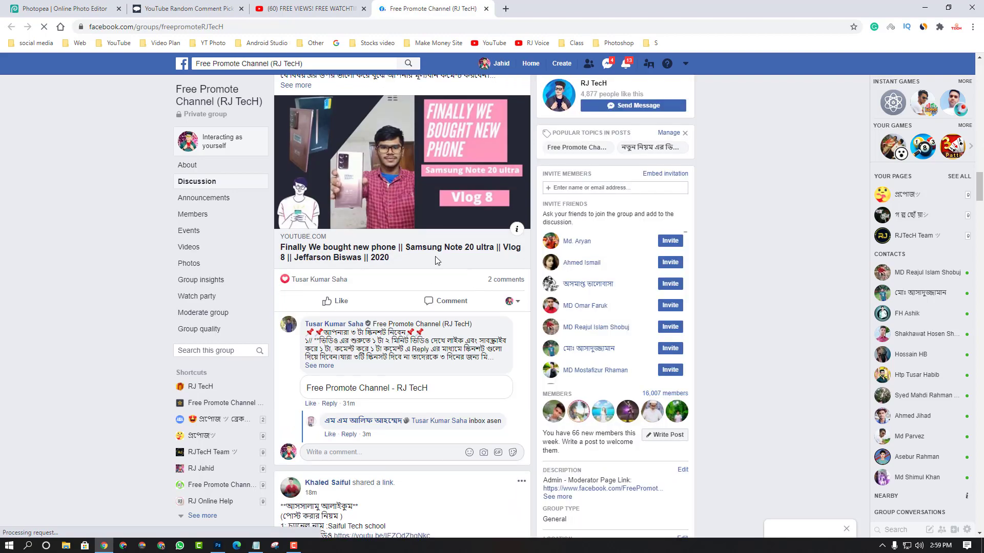
- Browse further down the Facebook group's feed of members' posts and comments
{"action": "scroll", "coordinate": [430, 256], "scroll_direction": "down", "scroll_amount": 9}
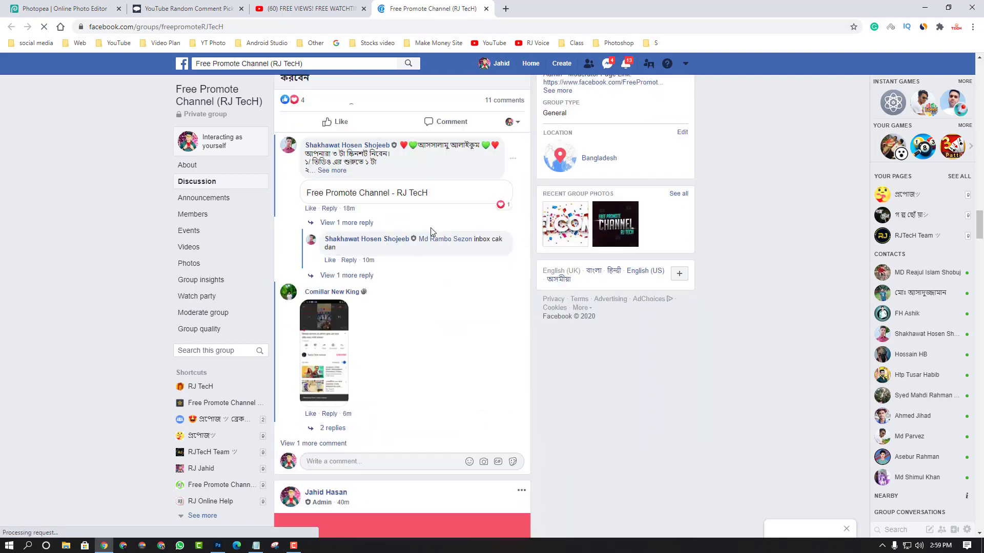
{"action": "scroll", "coordinate": [410, 277], "scroll_direction": "down", "scroll_amount": 11}
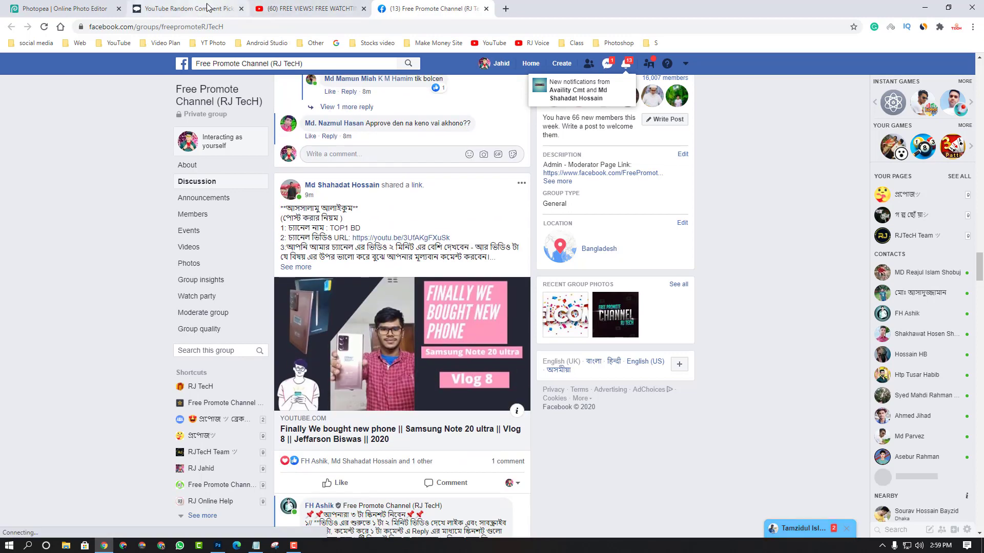
{"action": "key", "text": "ctrl+2"}
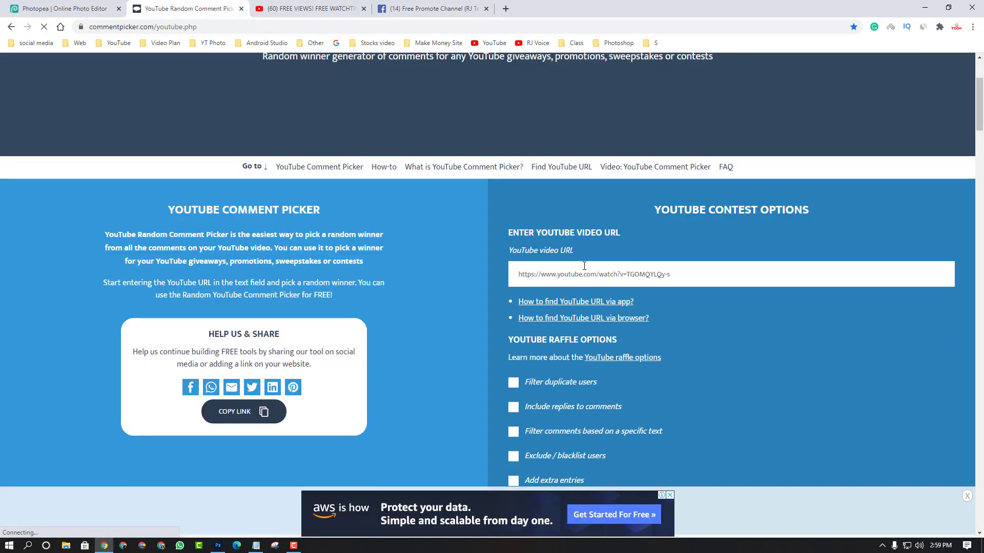
{"action": "left_click", "coordinate": [570, 276]}
{"action": "scroll", "coordinate": [570, 276], "scroll_direction": "down", "scroll_amount": 2}
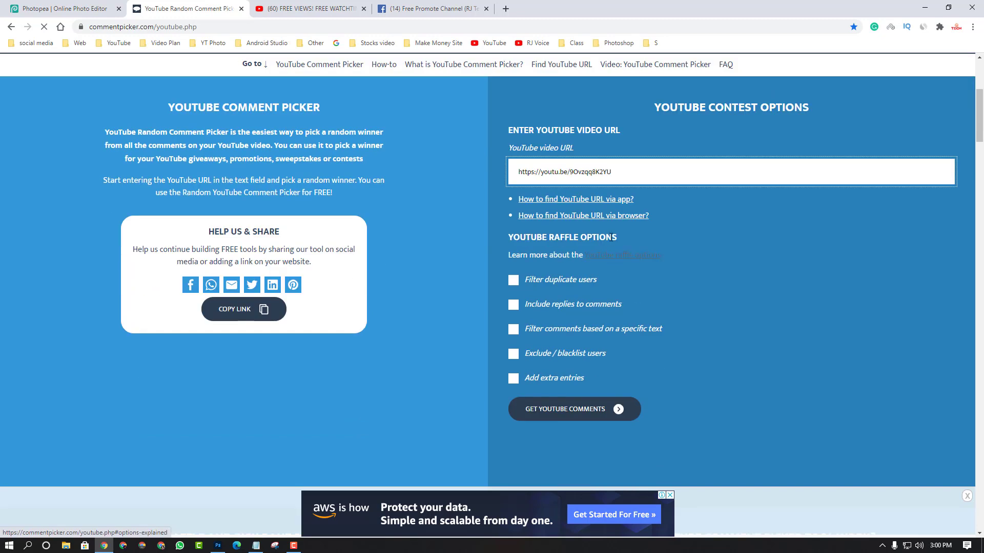
{"action": "left_click", "coordinate": [589, 410]}
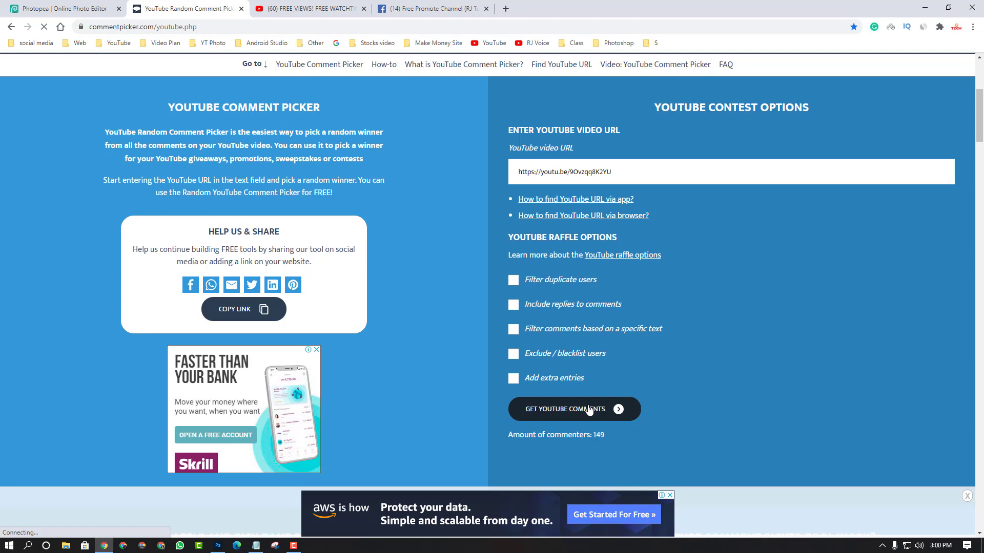
- Start the raffle to pick a random winner and open the winning commenter's YouTube channel
{"action": "scroll", "coordinate": [422, 265], "scroll_direction": "down", "scroll_amount": 4}
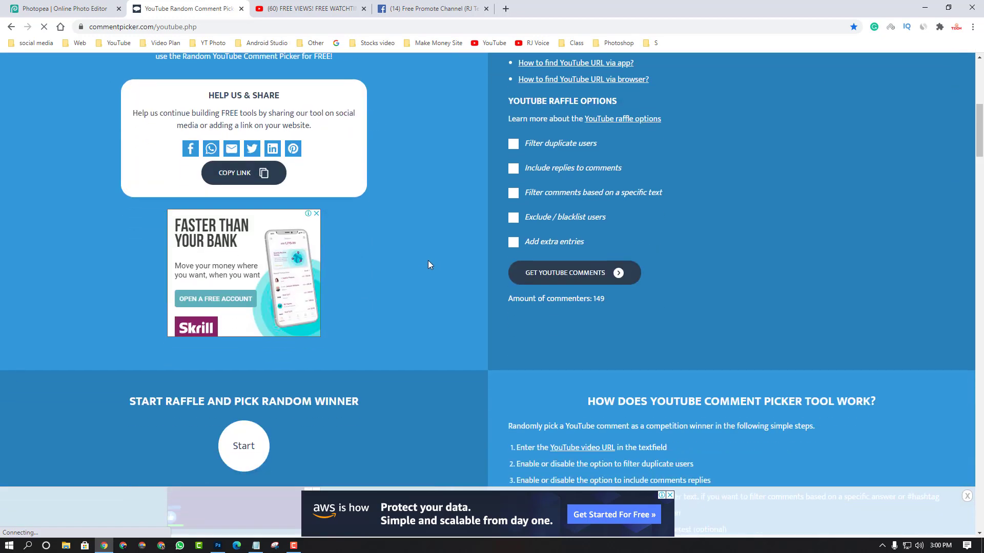
{"action": "left_click", "coordinate": [258, 379]}
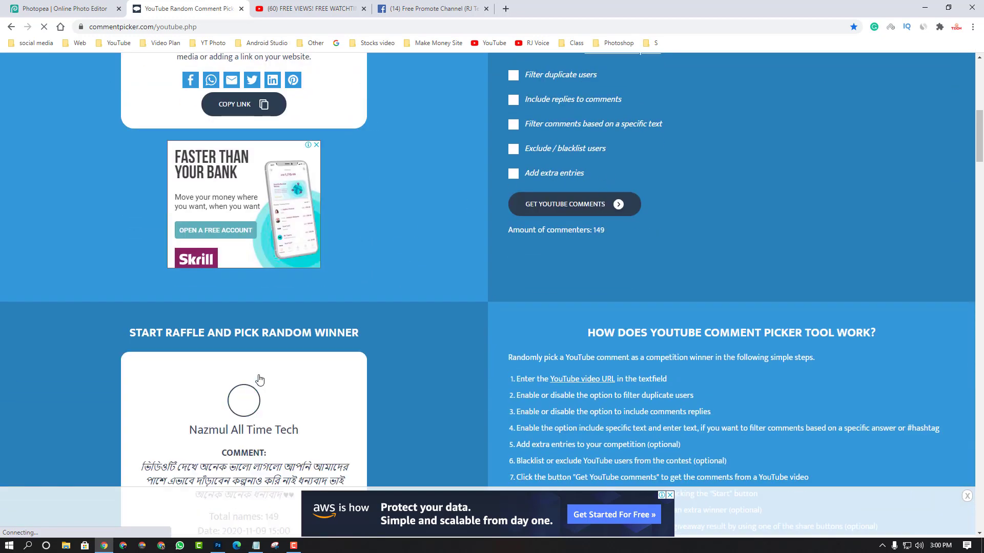
{"action": "scroll", "coordinate": [293, 301], "scroll_direction": "down", "scroll_amount": 4}
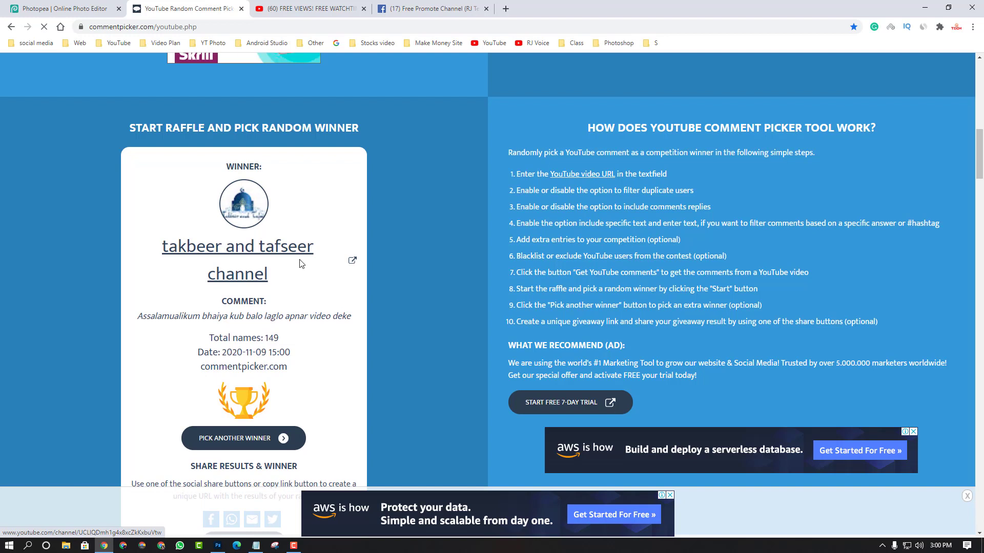
{"action": "left_click", "coordinate": [247, 256]}
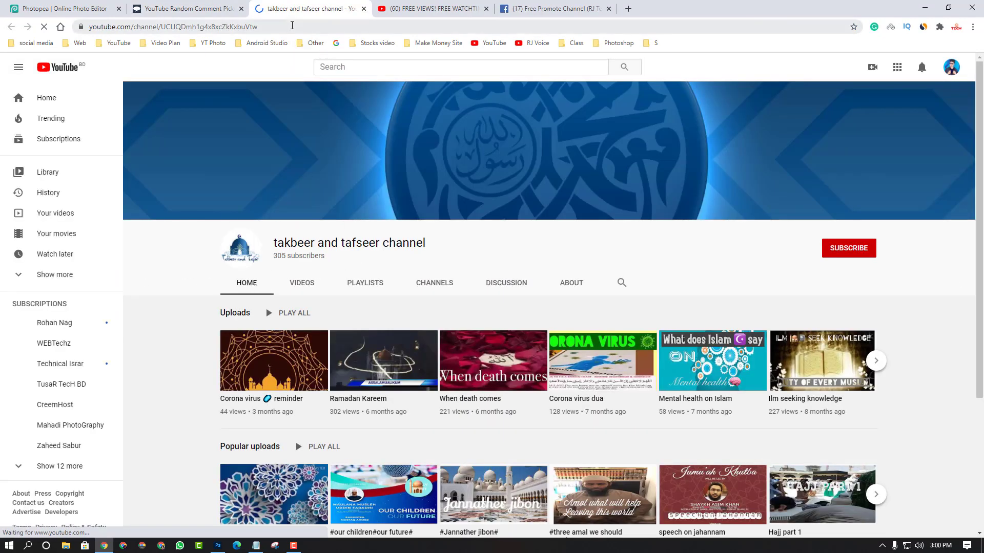
- Copy the winning channel's web address and paste it into the open Notepad note
{"action": "left_click", "coordinate": [292, 26]}
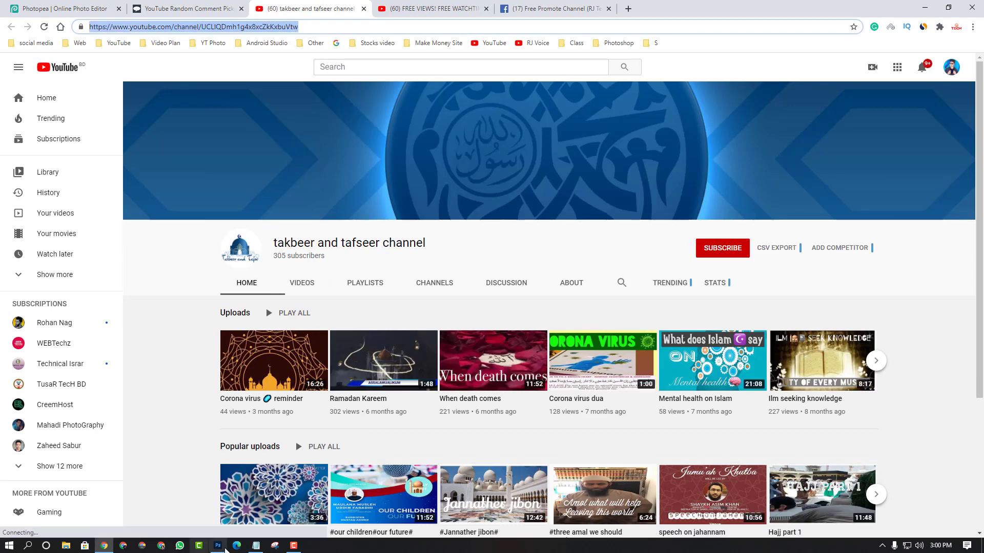
{"action": "left_click", "coordinate": [256, 545]}
{"action": "left_click", "coordinate": [194, 143]}
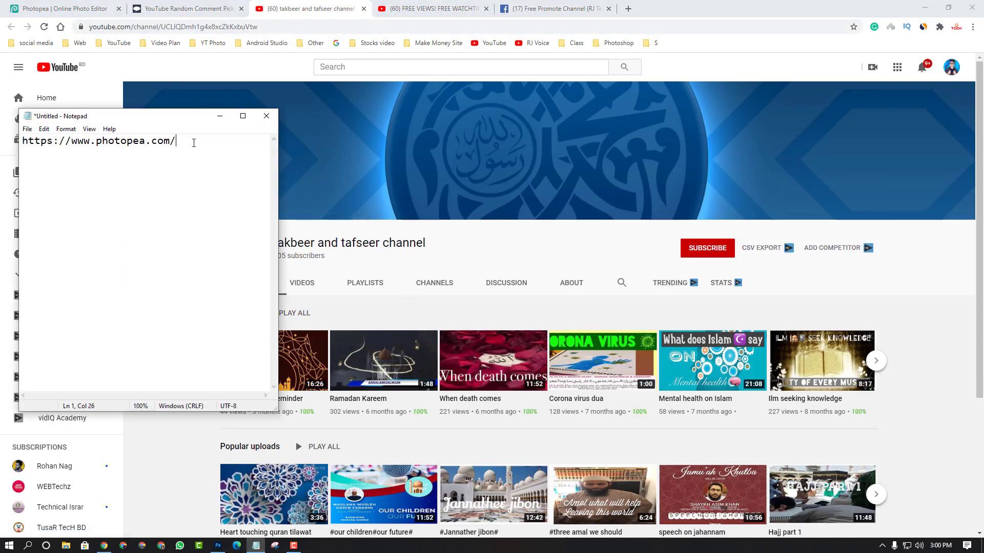
{"action": "type", "text": "https://www.youtube.com/channel/UCLlQDmh1g4x8xcZkKxbuVtw"}
- Return to the FREE VIEWS! FREE WATCHTIME! video page and look through its description and comments
{"action": "left_click", "coordinate": [431, 9]}
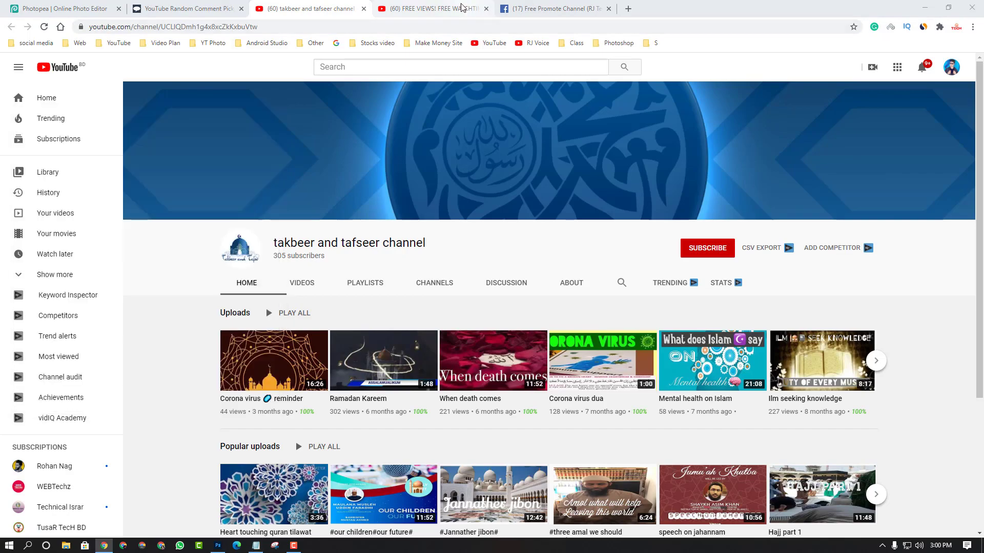
{"action": "scroll", "coordinate": [264, 343], "scroll_direction": "down", "scroll_amount": 5}
{"action": "scroll", "coordinate": [263, 343], "scroll_direction": "down", "scroll_amount": 4}
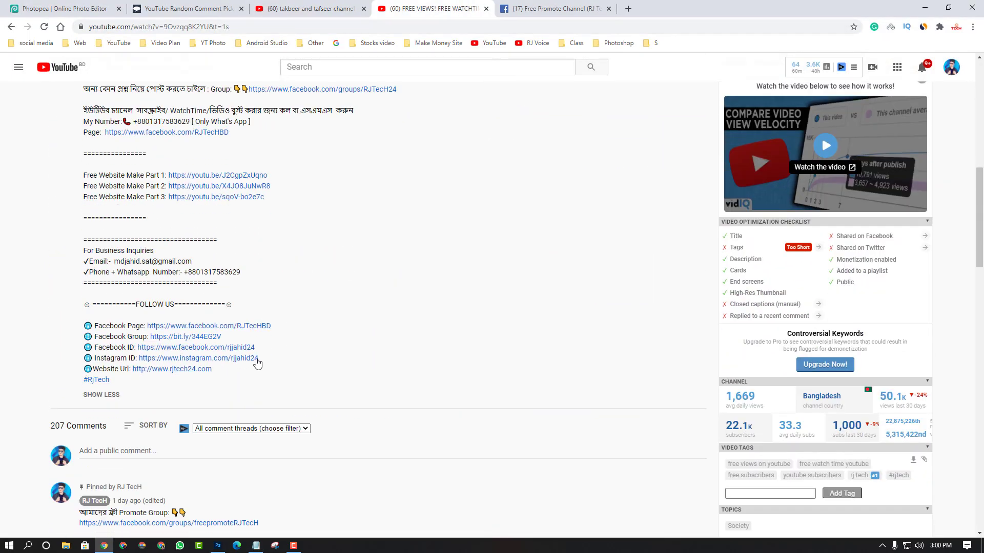
{"action": "scroll", "coordinate": [587, 201], "scroll_direction": "up", "scroll_amount": 8}
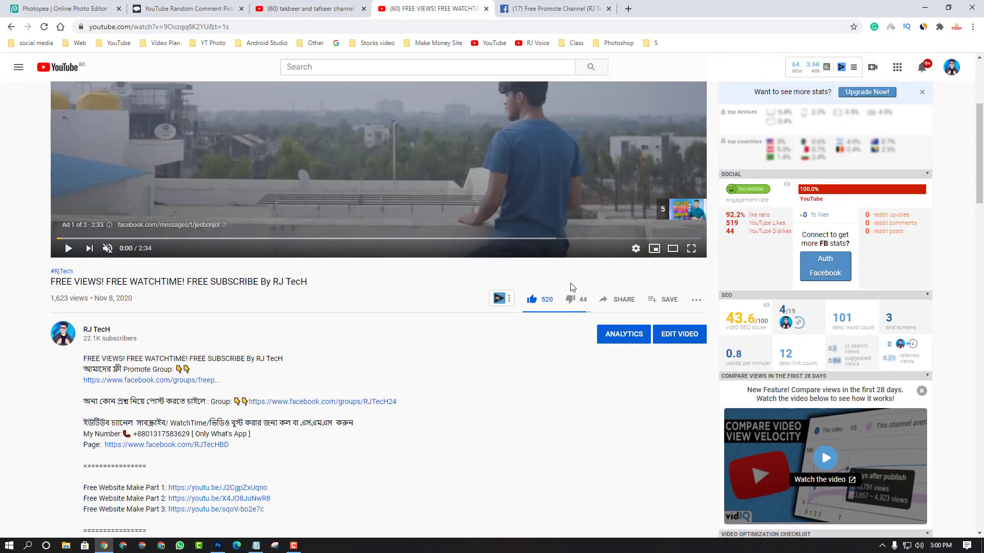
{"action": "scroll", "coordinate": [386, 301], "scroll_direction": "down", "scroll_amount": 10}
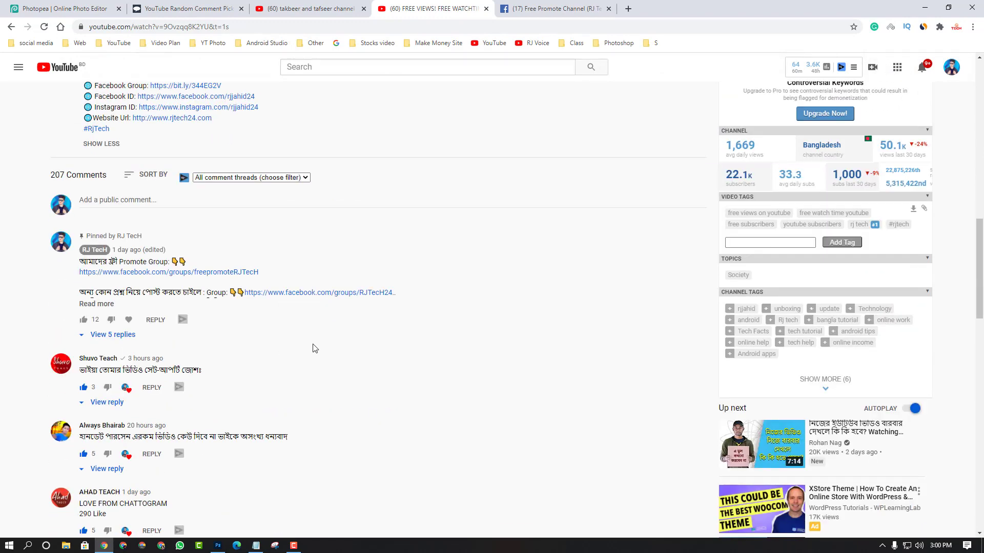